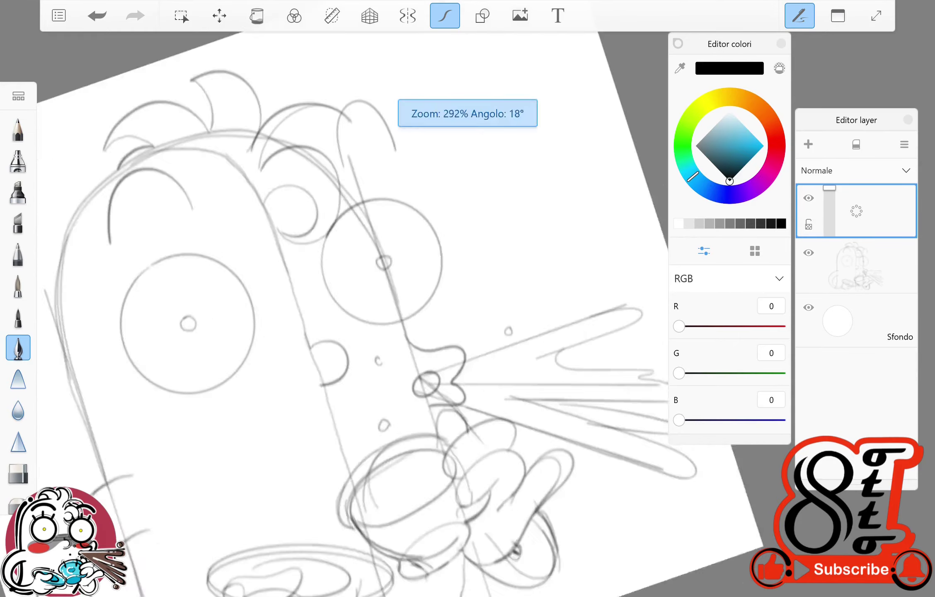
Step: Ink the nose curve over the pencil sketch with a black inking pen
key("ctrl+z")
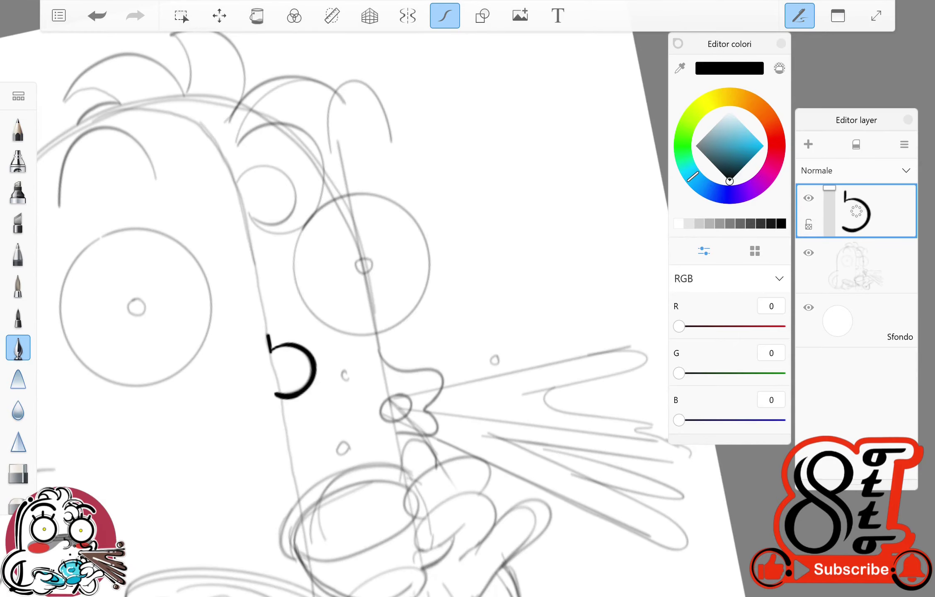
key("ctrl+z")
mouse_move(267, 333)
left_mouse_down()
mouse_move(276, 396)
mouse_move(311, 386)
mouse_move(277, 396)
left_mouse_up()
key("ctrl+z")
scroll(369, 494, "down", 5)
scroll(368, 494, "up", 5)
mouse_move(286, 241)
left_mouse_down()
mouse_move(266, 198)
mouse_move(255, 225)
mouse_move(301, 242)
mouse_move(251, 293)
mouse_move(288, 232)
mouse_move(192, 211)
mouse_move(184, 240)
left_mouse_up()
key("ctrl+z")
scroll(368, 494, "up", 3)
key("ctrl+z")
key("ctrl+z")
mouse_move(290, 257)
left_mouse_down()
mouse_move(225, 183)
mouse_move(184, 240)
left_mouse_up()
key("ctrl+z")
mouse_move(226, 185)
left_mouse_down()
mouse_move(184, 236)
mouse_move(234, 295)
left_mouse_up()
key("ctrl+z")
key("ctrl+z")
Step: Ink the forehead curl and the upper lip curve below the character's right-hand eye
mouse_move(456, 166)
left_mouse_down()
mouse_move(373, 137)
mouse_move(207, 166)
left_mouse_up()
left_click_drag(163, 421, 240, 460)
key("ctrl+z")
mouse_move(244, 394)
left_mouse_down()
mouse_move(208, 363)
mouse_move(194, 458)
left_mouse_up()
mouse_move(455, 249)
left_mouse_down()
mouse_move(332, 166)
mouse_move(394, 207)
left_mouse_up()
mouse_move(299, 350)
left_mouse_down()
mouse_move(290, 431)
mouse_move(228, 503)
left_mouse_up()
left_click_drag(328, 371, 298, 473)
key("ctrl+z")
left_click_drag(330, 412, 290, 481)
Step: Ink the pointed hair tufts along the top of the head over the sketch
mouse_move(394, 207)
left_mouse_down()
mouse_move(455, 249)
mouse_move(393, 207)
left_mouse_up()
left_click_drag(425, 295, 408, 329)
left_click_drag(456, 249, 394, 207)
mouse_move(209, 292)
left_mouse_down()
mouse_move(170, 365)
mouse_move(192, 298)
mouse_move(214, 411)
left_mouse_up()
key("ctrl+z")
left_click_drag(456, 248, 394, 208)
mouse_move(215, 288)
left_mouse_down()
mouse_move(250, 181)
mouse_move(231, 162)
left_mouse_up()
key("ctrl+z")
mouse_move(214, 288)
left_mouse_down()
mouse_move(253, 183)
mouse_move(231, 163)
left_mouse_up()
left_click_drag(249, 224, 214, 305)
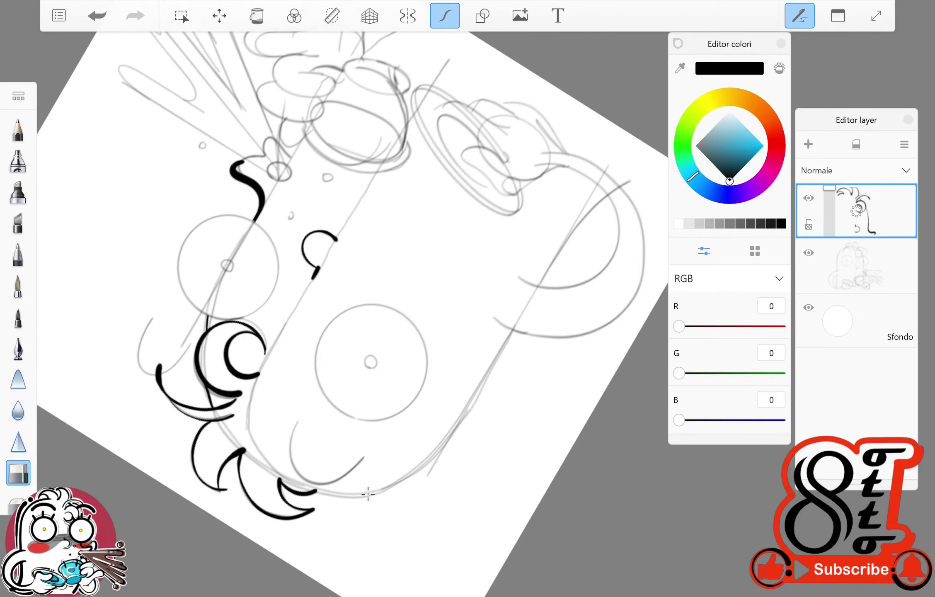
Step: Ink the back of the head and body as one long outline that thickens towards the bottom
left_click_drag(456, 249, 393, 207)
mouse_move(368, 494)
left_mouse_down()
mouse_move(332, 373)
mouse_move(290, 332)
left_mouse_up()
key("ctrl+z")
left_click_drag(308, 291, 272, 217)
key("ctrl+z")
key("ctrl+y")
left_click_drag(255, 181, 217, 62)
key("ctrl+z")
left_click_drag(274, 223, 222, 58)
Step: Erase the part of the back outline that crosses the sketched arm and return to the inking pen
key("e")
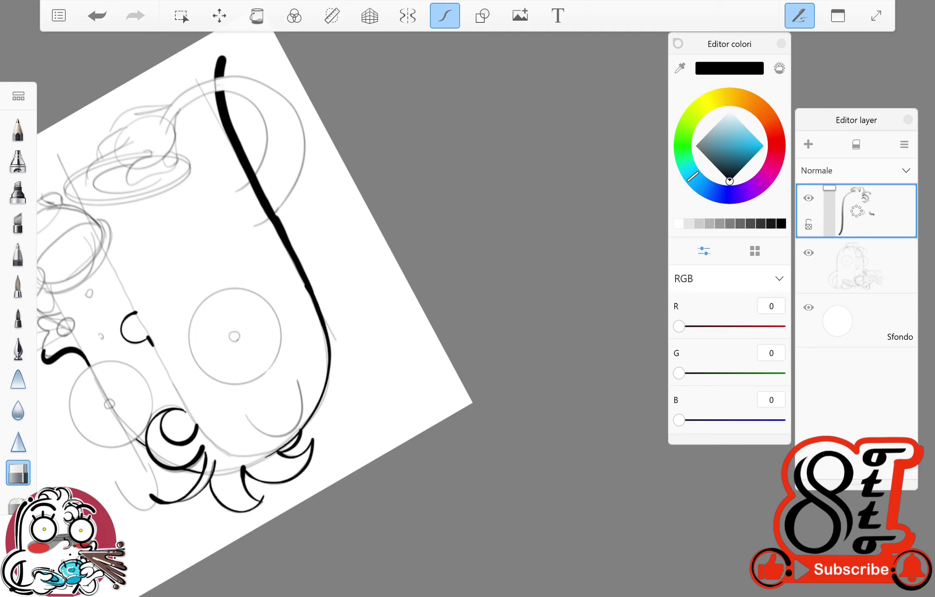
mouse_move(290, 269)
left_mouse_down()
mouse_move(348, 253)
mouse_move(290, 269)
left_mouse_up()
key("b")
Step: Ink both eyes as thick black circles and outline the pupil of the left-hand eye
left_click_drag(178, 317, 226, 297)
left_click_drag(219, 355, 216, 364)
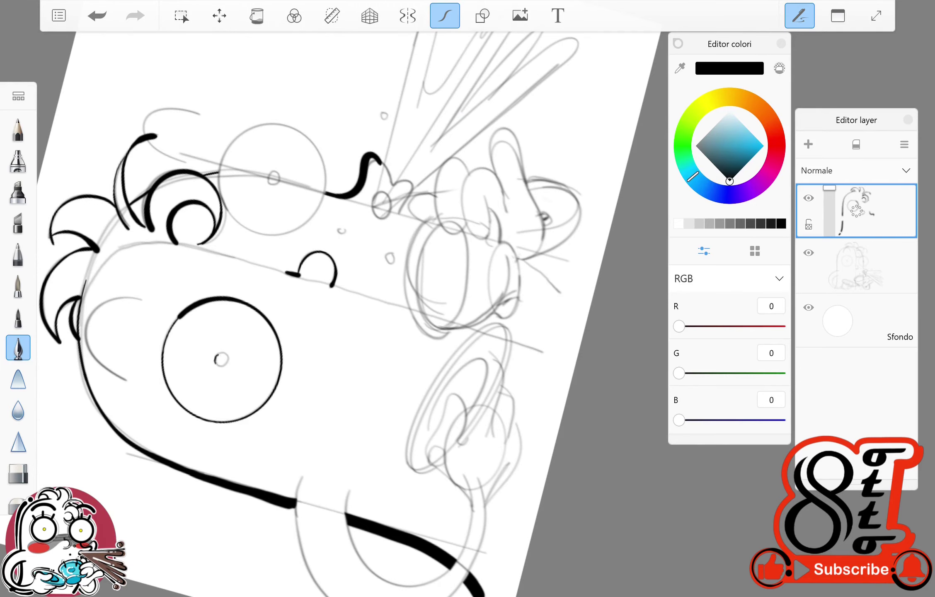
left_click_drag(326, 194, 290, 127)
mouse_move(315, 256)
left_mouse_down()
mouse_move(290, 269)
mouse_move(315, 257)
left_mouse_up()
left_click(97, 15)
mouse_move(188, 330)
left_mouse_down()
mouse_move(184, 401)
mouse_move(272, 422)
mouse_move(274, 316)
mouse_move(185, 327)
left_mouse_up()
mouse_move(212, 178)
left_mouse_down()
mouse_move(317, 232)
mouse_move(207, 166)
mouse_move(219, 215)
left_mouse_up()
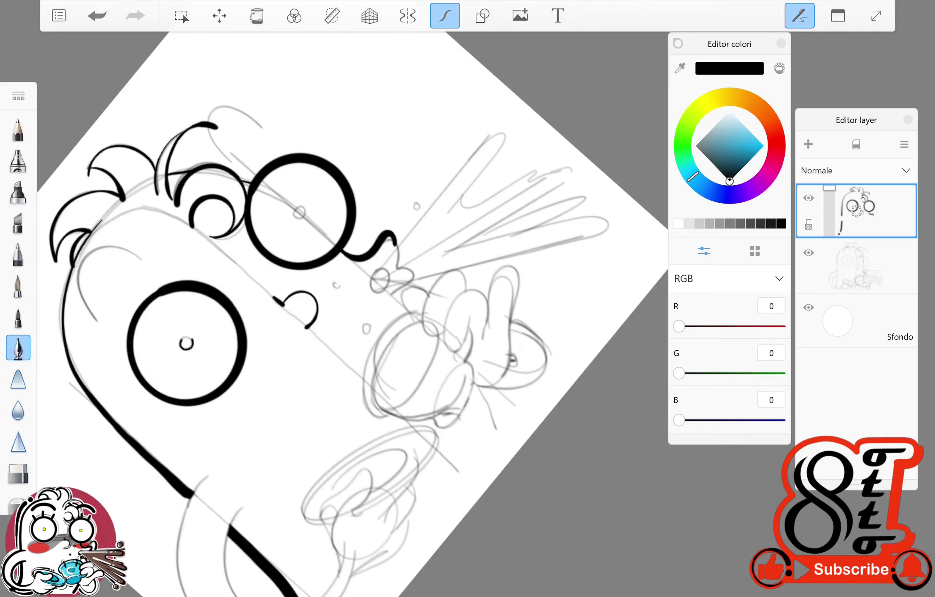
Step: Ink the pupil of the right-hand eye and the thick curved eyebrow above it
left_click_drag(332, 290, 307, 256)
mouse_move(181, 343)
left_mouse_down()
mouse_move(184, 406)
mouse_move(218, 401)
left_mouse_up()
left_click_drag(145, 226, 123, 179)
left_click_drag(290, 290, 265, 249)
left_click_drag(273, 385, 253, 458)
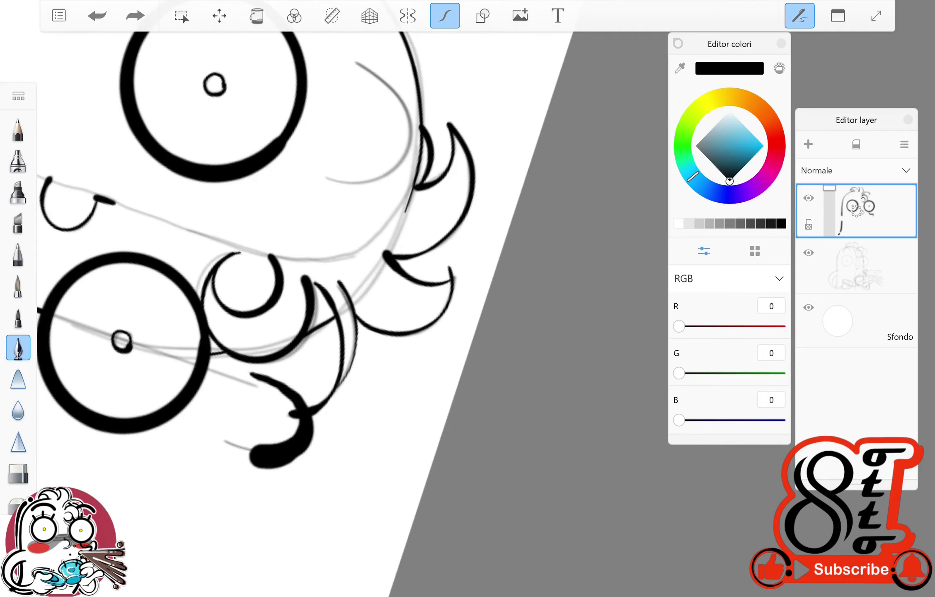
Step: Ink the thick arched eyebrow above the left-hand eye
left_click_drag(249, 207, 245, 340)
left_click_drag(299, 263, 323, 182)
key("ctrl+z")
mouse_move(291, 290)
left_mouse_down()
mouse_move(331, 332)
mouse_move(315, 315)
left_mouse_up()
mouse_move(194, 286)
left_mouse_down()
mouse_move(125, 292)
mouse_move(118, 369)
left_mouse_up()
left_click_drag(290, 290, 324, 265)
mouse_move(244, 224)
left_mouse_down()
mouse_move(218, 191)
mouse_move(231, 143)
mouse_move(302, 174)
left_mouse_up()
Step: Ink the outer and inner curves of the bent arm that holds the saucer
mouse_move(290, 290)
left_mouse_down()
mouse_move(323, 265)
mouse_move(331, 290)
mouse_move(315, 315)
mouse_move(324, 298)
left_mouse_up()
mouse_move(220, 391)
left_mouse_down()
mouse_move(226, 477)
mouse_move(314, 440)
left_mouse_up()
key("ctrl+z")
mouse_move(210, 413)
left_mouse_down()
mouse_move(264, 491)
mouse_move(316, 439)
left_mouse_up()
left_click_drag(290, 290, 323, 265)
left_click_drag(284, 415, 387, 445)
left_click_drag(386, 338, 408, 446)
key("ctrl+z")
left_click_drag(290, 290, 323, 265)
mouse_move(267, 202)
left_mouse_down()
mouse_move(203, 298)
mouse_move(375, 388)
mouse_move(402, 365)
mouse_move(416, 290)
left_mouse_up()
mouse_move(290, 290)
left_mouse_down()
mouse_move(323, 265)
mouse_move(290, 249)
mouse_move(270, 290)
left_mouse_up()
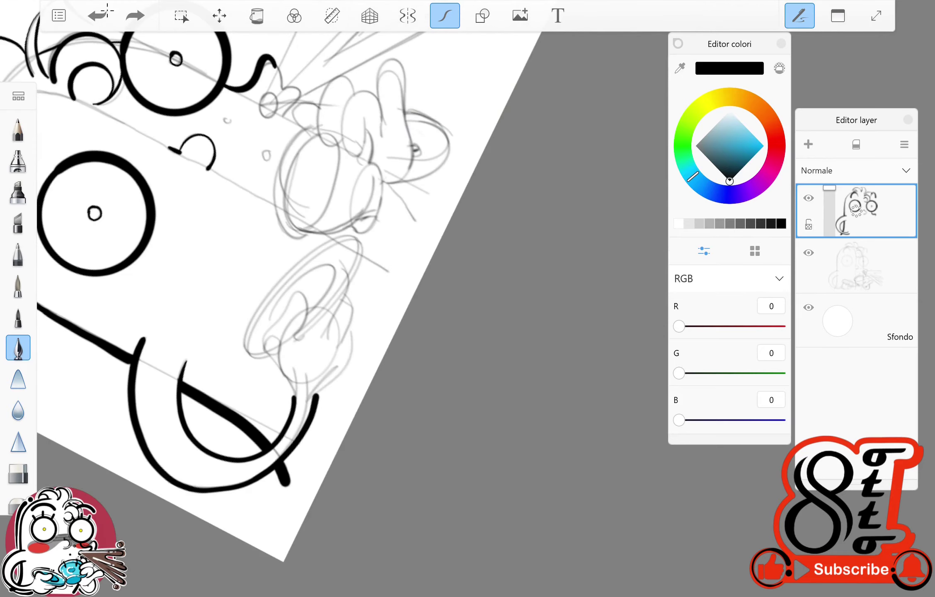
Step: Ink the fingers, thumb and edge of the hand under the saucer
left_click_drag(359, 318, 316, 393)
left_click_drag(357, 305, 339, 343)
left_click_drag(356, 285, 329, 330)
left_click_drag(363, 257, 340, 309)
left_click_drag(267, 350, 304, 336)
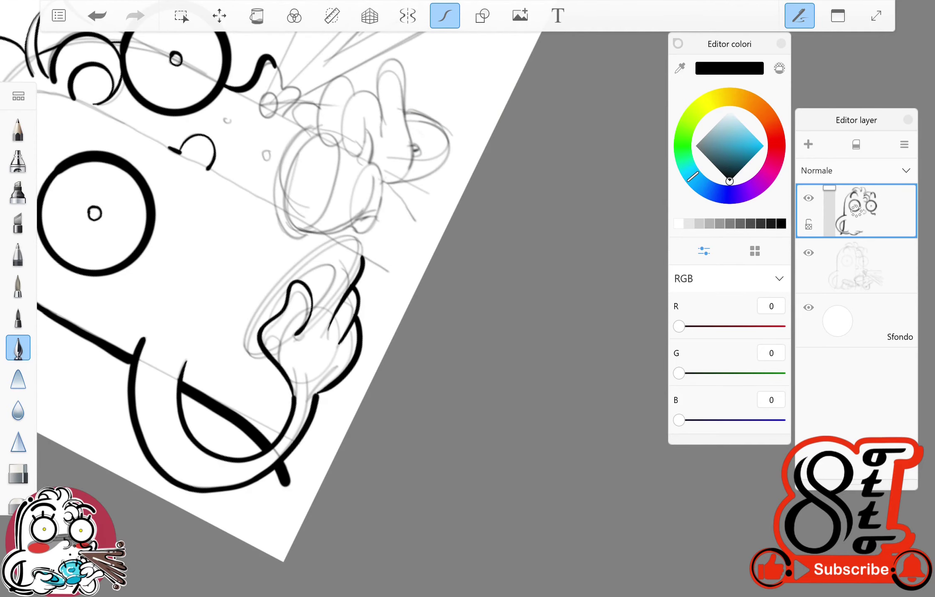
Step: Ink the saucer's outer and inner rims around the hand
left_click_drag(290, 290, 257, 265)
left_click_drag(314, 249, 199, 405)
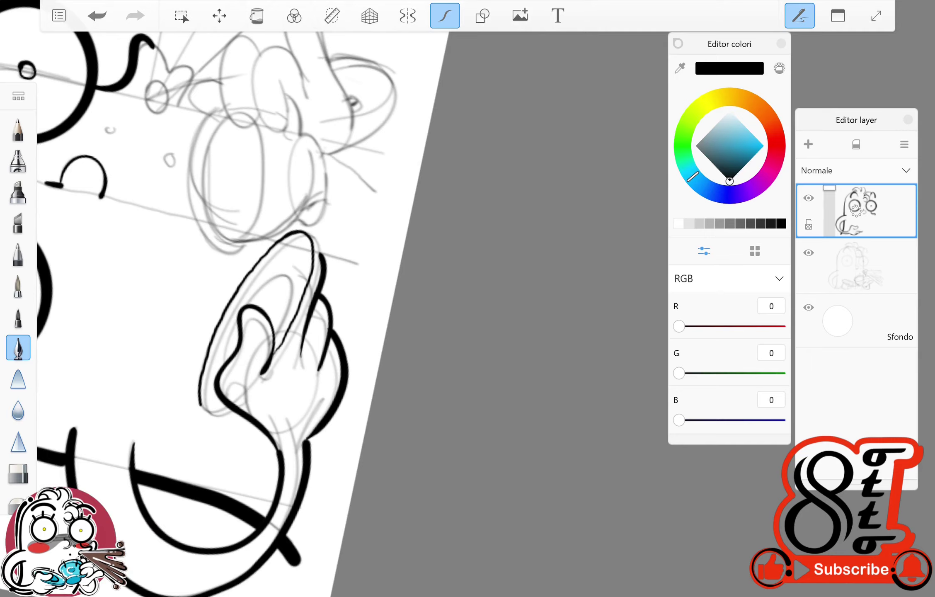
mouse_move(290, 290)
left_mouse_down()
mouse_move(257, 278)
mouse_move(315, 257)
left_mouse_up()
mouse_move(290, 290)
left_mouse_down()
mouse_move(257, 266)
mouse_move(289, 210)
left_mouse_up()
key("ctrl+z")
left_click_drag(235, 272, 287, 217)
mouse_move(290, 290)
left_mouse_down()
mouse_move(269, 249)
mouse_move(315, 257)
mouse_move(340, 232)
mouse_move(315, 257)
left_mouse_up()
Step: Ink the fingers, raised index finger and rounded palm of the hand holding the cup
mouse_move(231, 302)
left_mouse_down()
mouse_move(264, 295)
mouse_move(270, 257)
left_mouse_up()
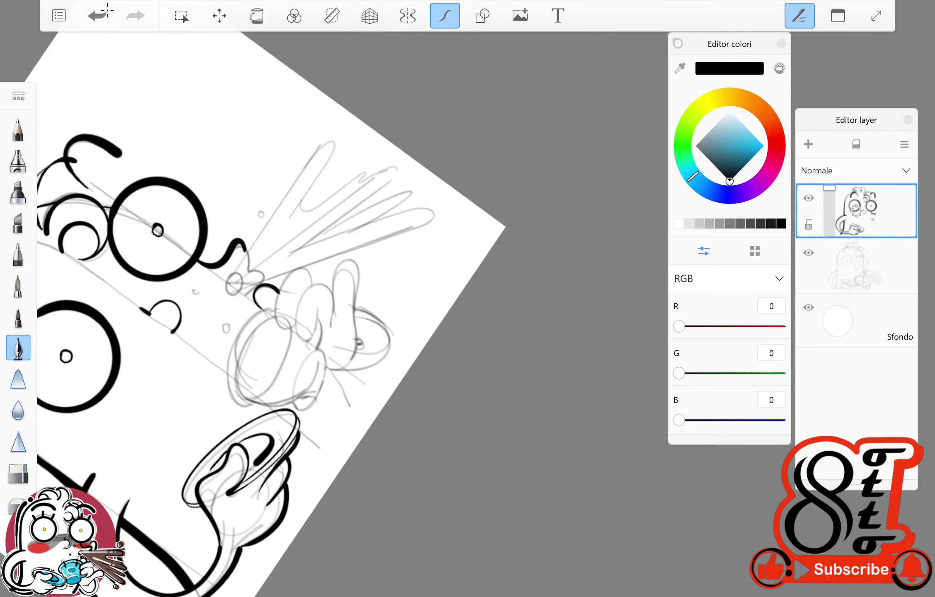
left_click(103, 12)
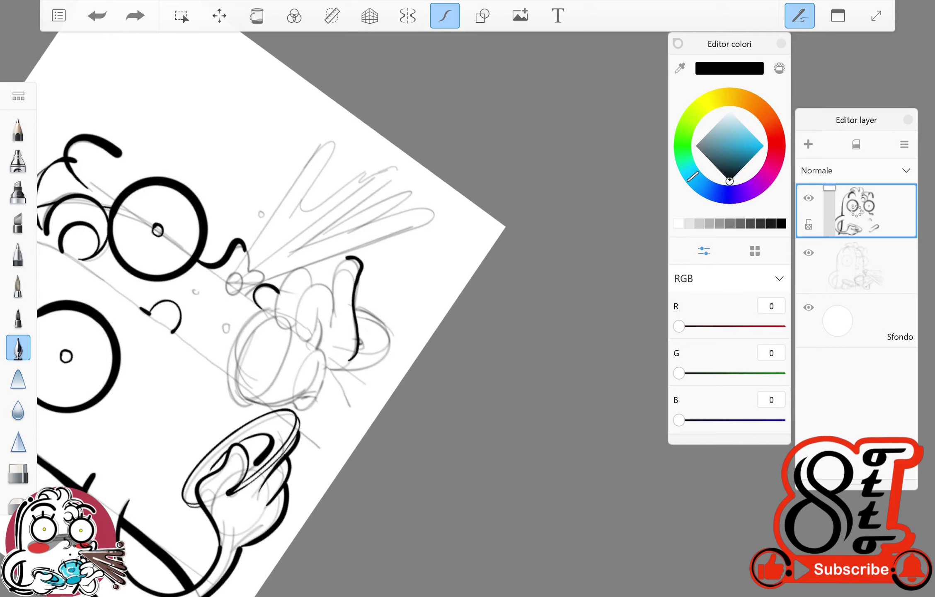
left_click_drag(334, 326, 357, 266)
mouse_move(317, 342)
left_mouse_down()
mouse_move(298, 288)
mouse_move(307, 284)
left_mouse_up()
left_click_drag(277, 299, 311, 274)
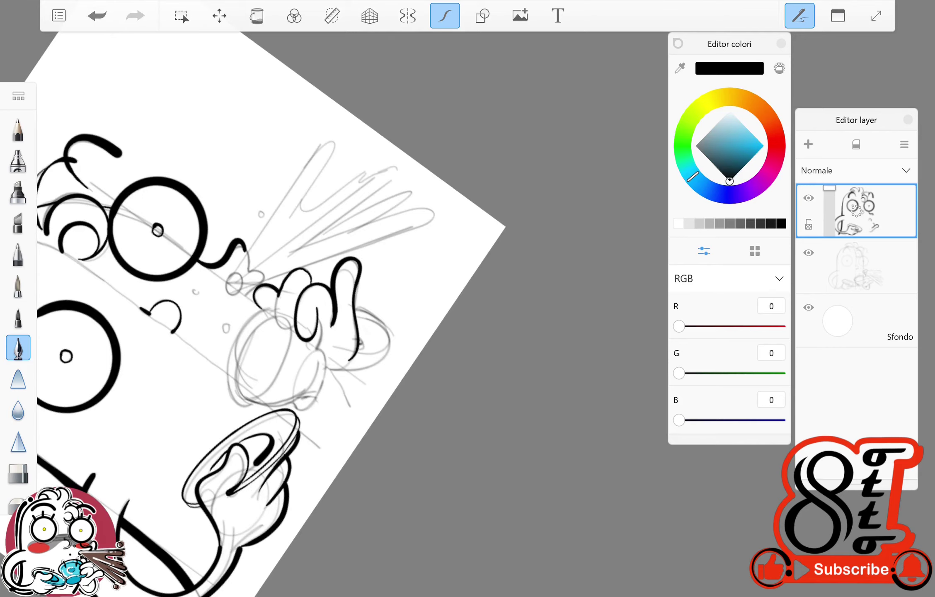
mouse_move(296, 316)
left_mouse_down()
mouse_move(297, 330)
mouse_move(274, 219)
left_mouse_up()
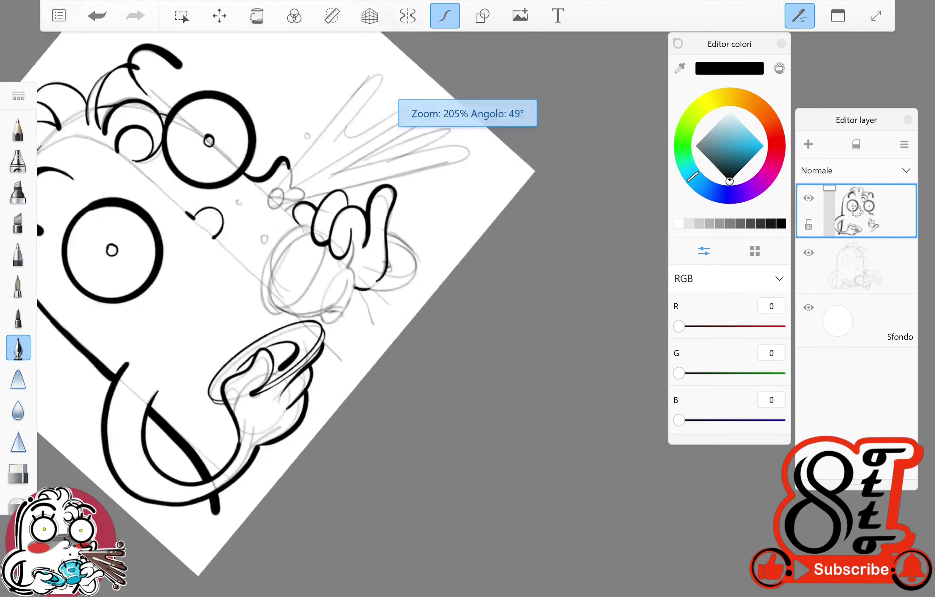
left_click_drag(288, 331, 328, 262)
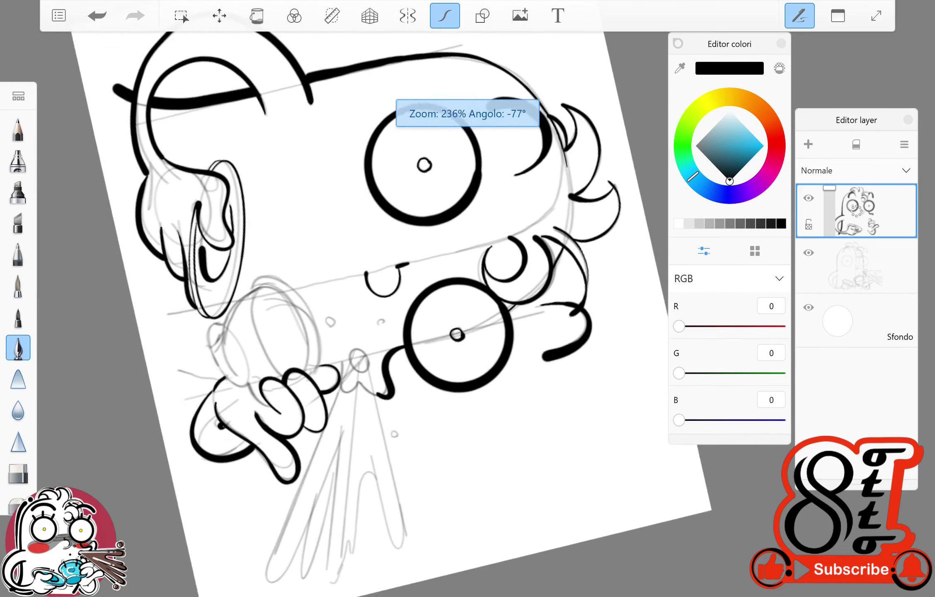
Step: Ink the mouth and the cup's base, rims and side, plus the short body line below the hand
left_click_drag(339, 378, 341, 359)
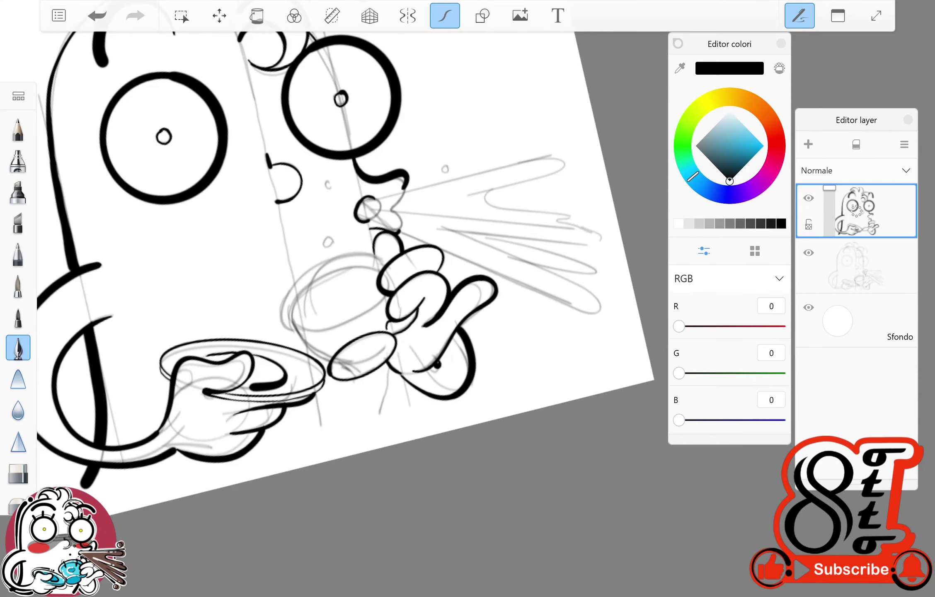
left_click_drag(278, 264, 278, 279)
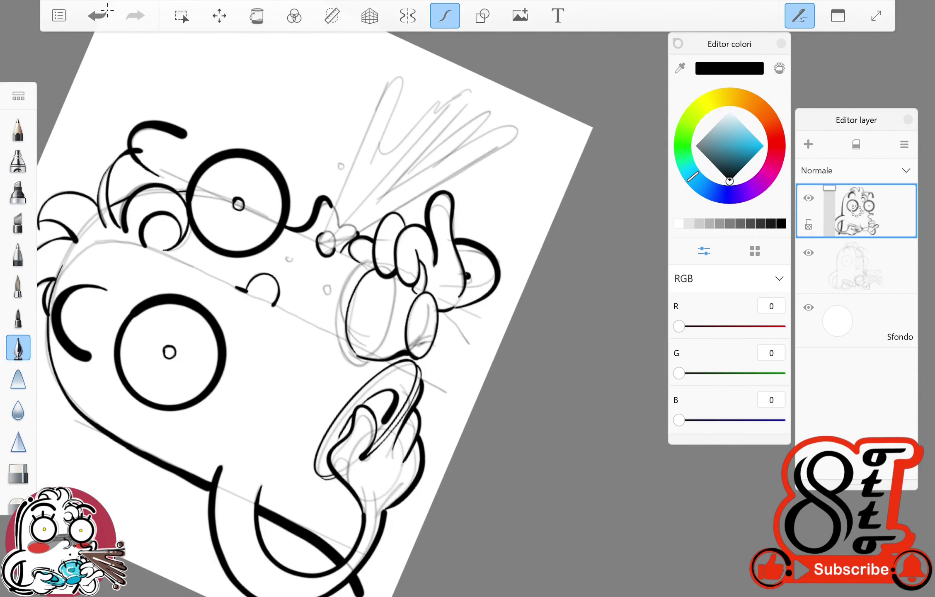
left_click_drag(348, 314, 361, 367)
key("ctrl+z")
mouse_move(357, 257)
left_mouse_down()
mouse_move(338, 325)
mouse_move(361, 368)
left_mouse_up()
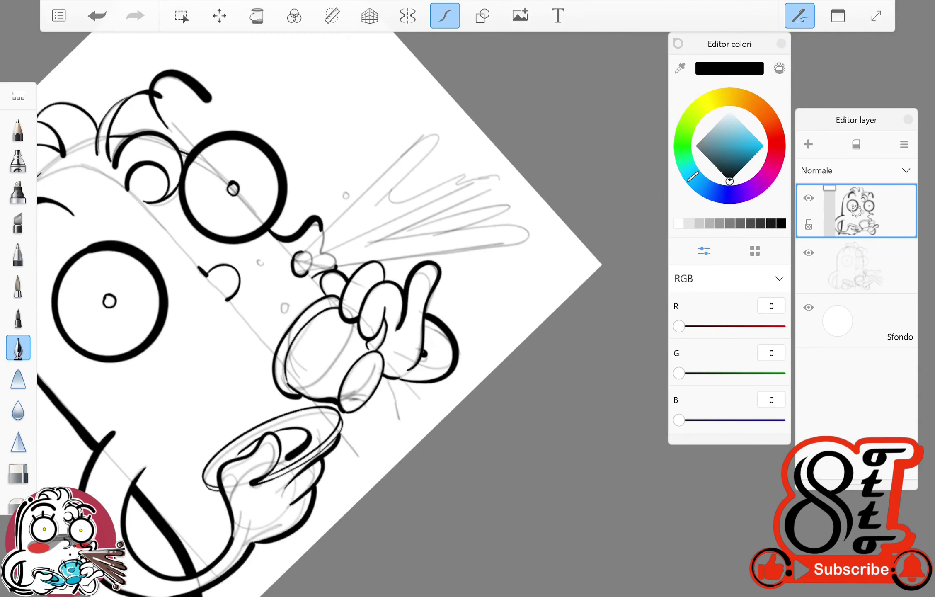
left_click_drag(384, 378, 403, 433)
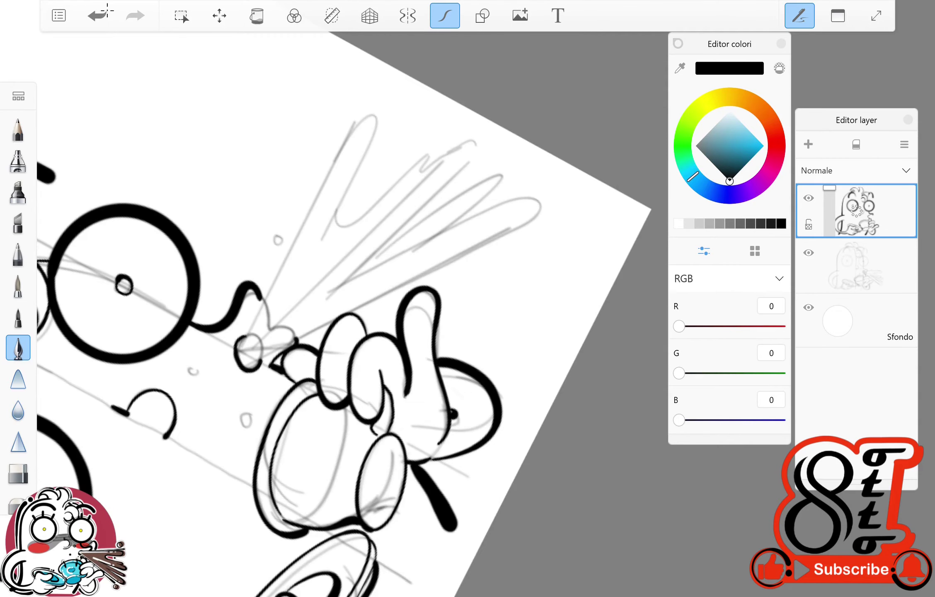
Step: Ink the straight upper edge of the coffee spray outward from the mouth
left_click_drag(248, 331, 373, 116)
key("ctrl+z")
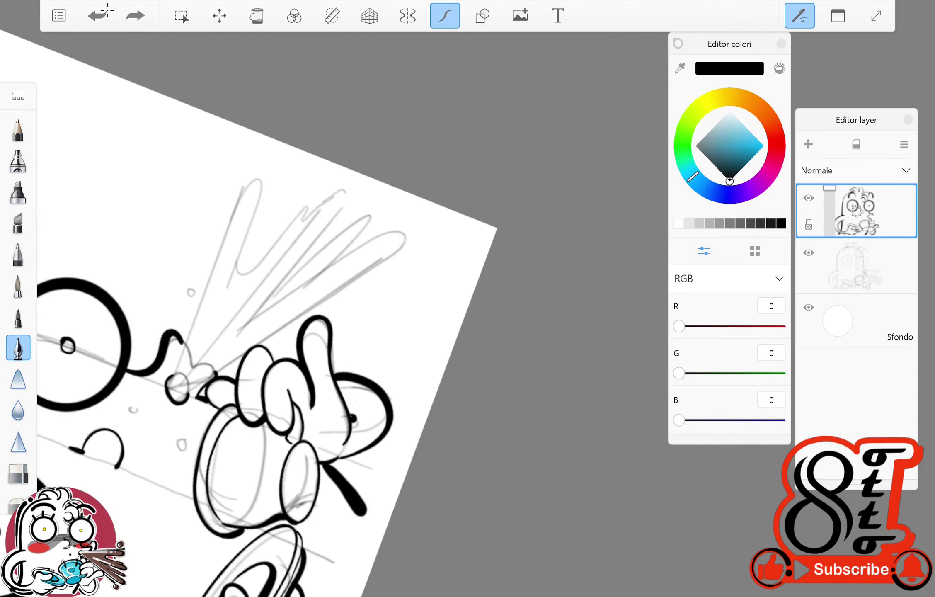
left_click_drag(173, 377, 236, 205)
key("ctrl+z")
mouse_move(173, 377)
left_mouse_down()
mouse_move(232, 212)
mouse_move(266, 174)
left_mouse_up()
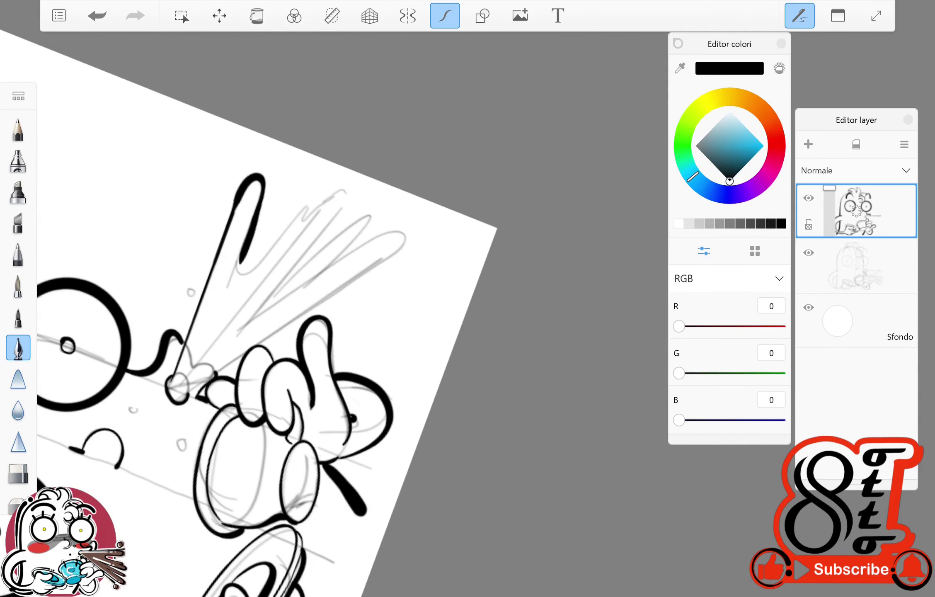
left_click(107, 11)
left_click_drag(207, 346, 263, 176)
key("ctrl+z")
left_click_drag(237, 278, 266, 174)
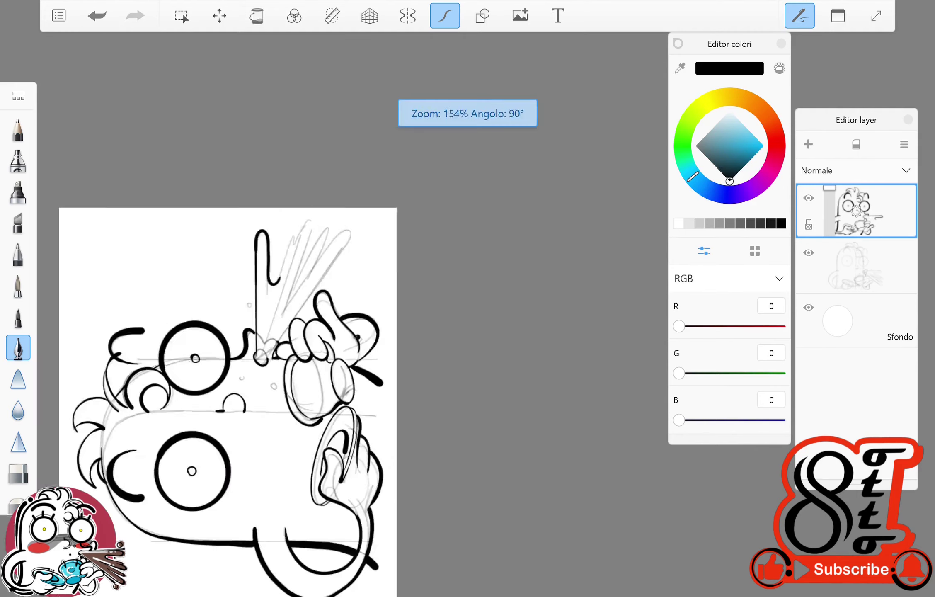
left_click_drag(209, 441, 313, 152)
key("ctrl+z")
scroll(207, 331, "up", 3)
mouse_move(232, 182)
left_mouse_down()
mouse_move(194, 237)
mouse_move(179, 309)
mouse_move(235, 183)
left_mouse_up()
key("ctrl+z")
mouse_move(195, 315)
left_mouse_down()
mouse_move(226, 232)
mouse_move(261, 187)
left_mouse_up()
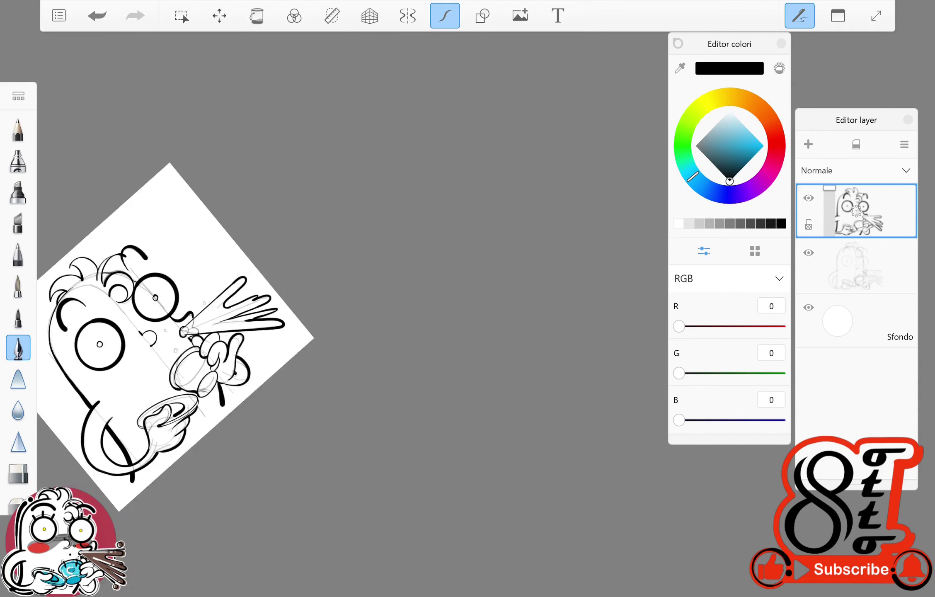
mouse_move(416, 224)
left_mouse_down()
mouse_move(400, 269)
mouse_move(460, 275)
left_mouse_up()
key("ctrl+z")
key("ctrl+z")
key("ctrl+z")
scroll(269, 332, "up", 2)
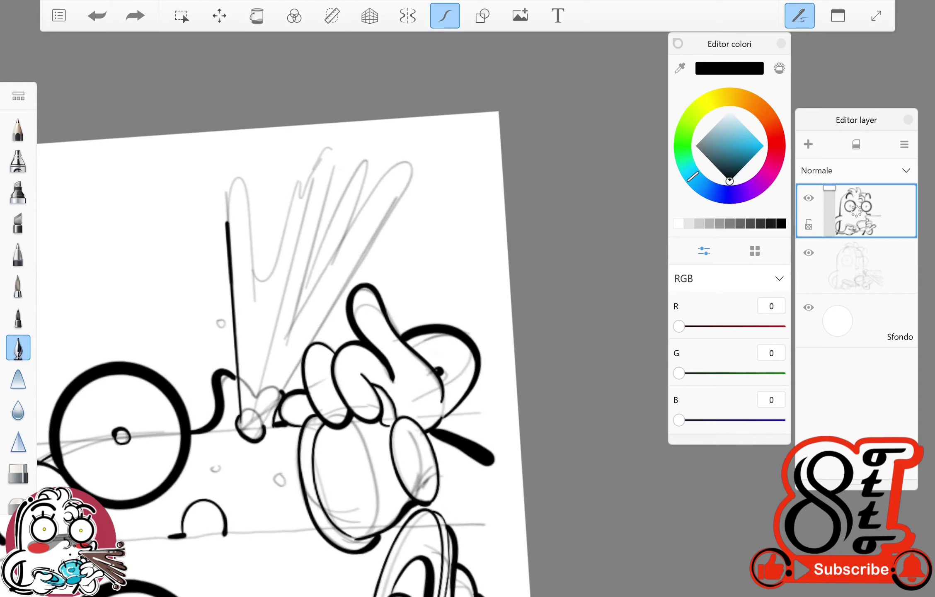
Step: Ink the lower edge of the coffee spray and the rounded tip of its upper streak
left_click_drag(384, 227, 259, 431)
mouse_move(227, 224)
left_mouse_down()
mouse_move(259, 248)
mouse_move(255, 293)
left_mouse_up()
mouse_move(378, 234)
left_mouse_down()
mouse_move(402, 197)
mouse_move(346, 239)
mouse_move(404, 166)
mouse_move(346, 240)
left_mouse_up()
key("ctrl+z")
key("ctrl+z")
Step: Ink the remaining jagged streaks between the two edges of the coffee spray
mouse_move(269, 332)
left_mouse_down()
mouse_move(232, 265)
mouse_move(269, 332)
left_mouse_up()
mouse_move(268, 263)
left_mouse_down()
mouse_move(274, 304)
mouse_move(299, 293)
left_mouse_up()
left_click_drag(269, 331, 232, 365)
left_click_drag(342, 209, 309, 286)
mouse_move(269, 332)
left_mouse_down()
mouse_move(241, 315)
mouse_move(252, 194)
mouse_move(230, 331)
left_mouse_up()
mouse_move(319, 193)
left_mouse_down()
mouse_move(253, 296)
mouse_move(270, 300)
left_mouse_up()
left_click_drag(290, 331, 340, 257)
Step: Clean up the coffee spray by erasing the part of the mouth outline that lies inside it
left_click_drag(220, 235, 239, 294)
key("ctrl+z")
key("ctrl+z")
key("e")
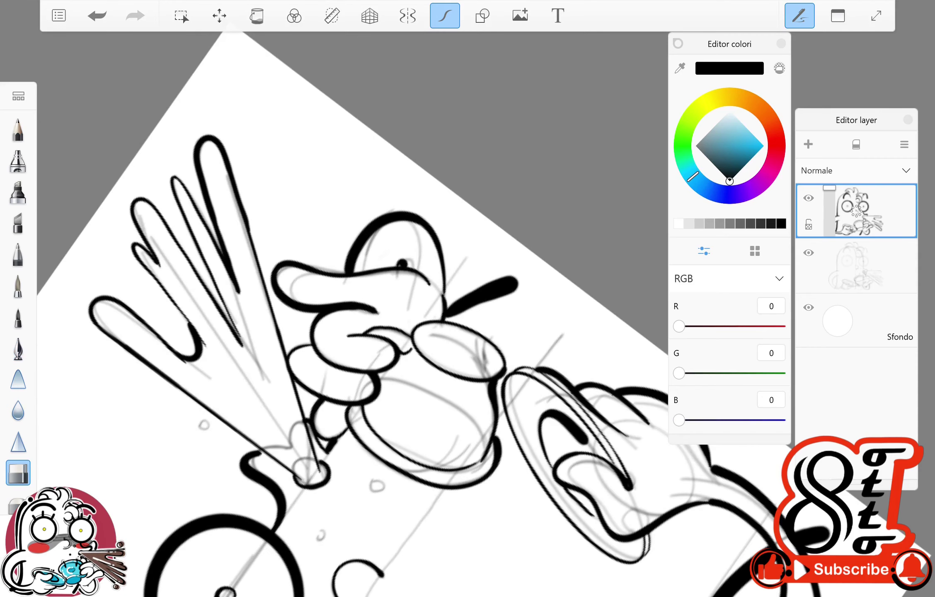
key("b")
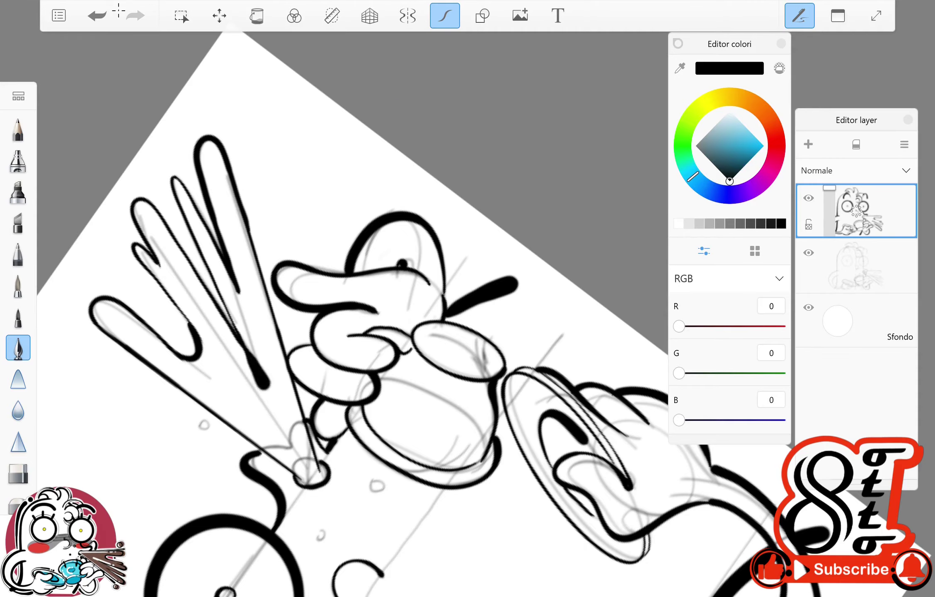
scroll(332, 290, "down", 5)
scroll(332, 290, "up", 6)
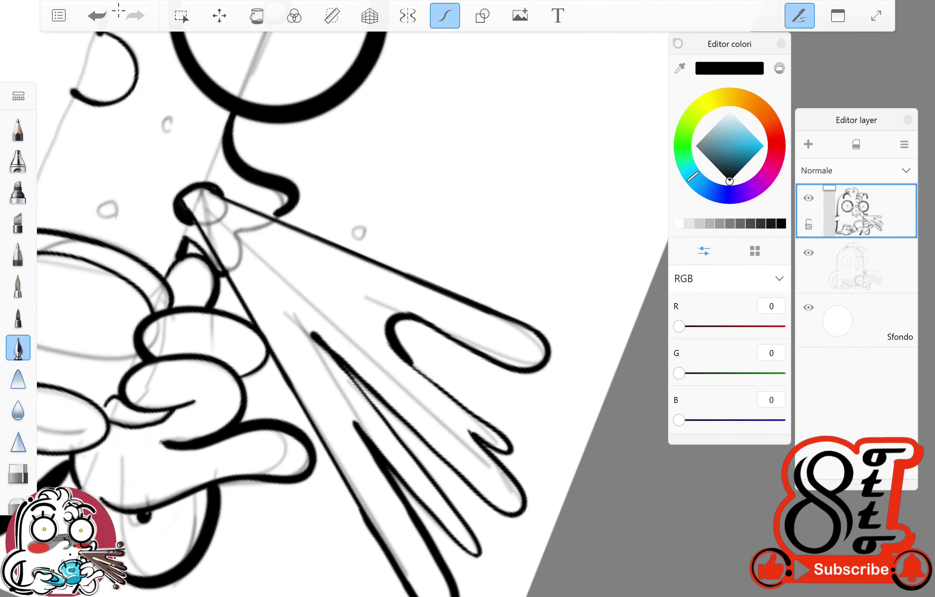
Step: Ink small round droplets and dots around the coffee spray and on the cheek
scroll(331, 290, "down", 5)
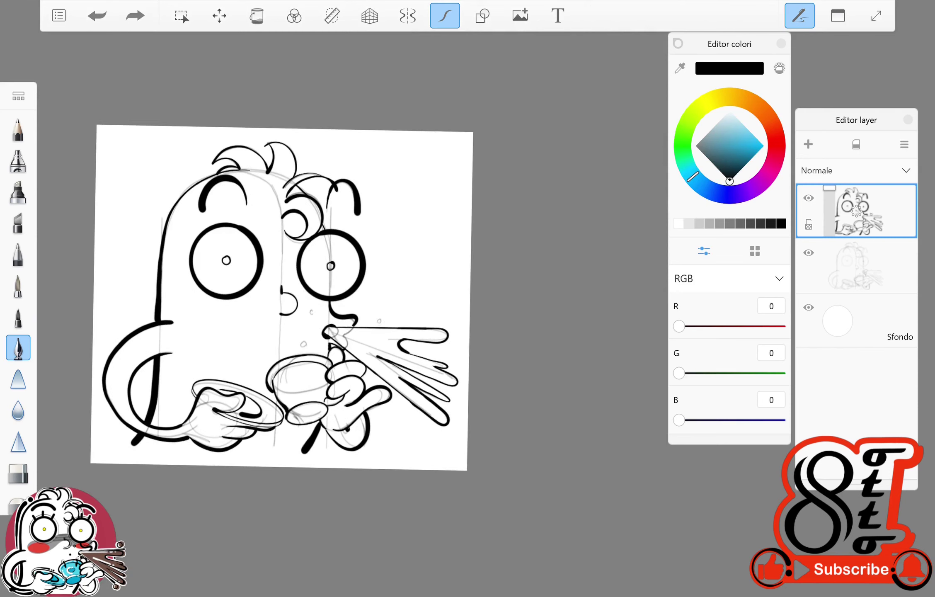
scroll(451, 344, "up", 3)
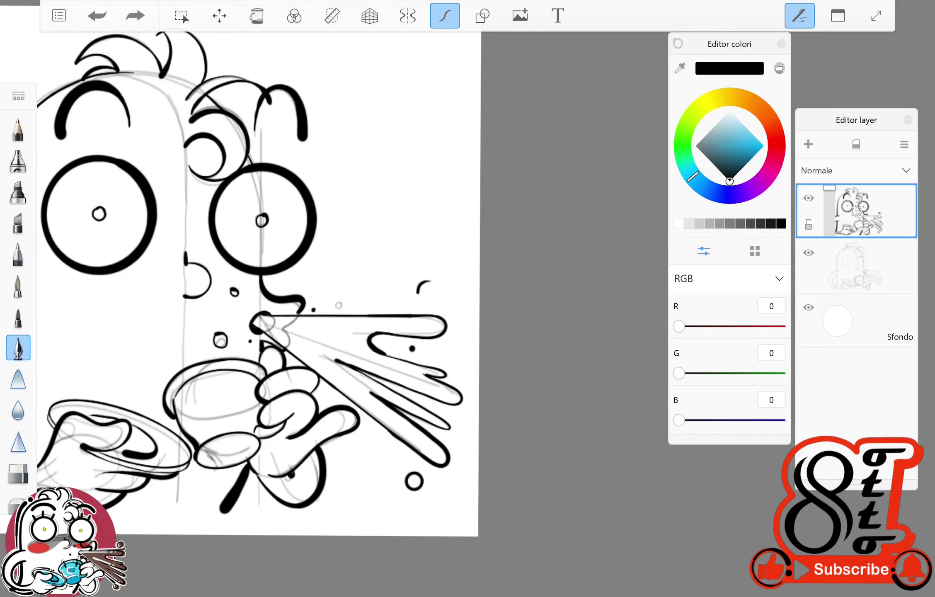
scroll(290, 291, "down", 6)
Step: Hide the pencil sketch layer beneath the ink layer
left_click(808, 252)
scroll(356, 282, "up", 3)
scroll(357, 282, "down", 3)
key("e")
key("e")
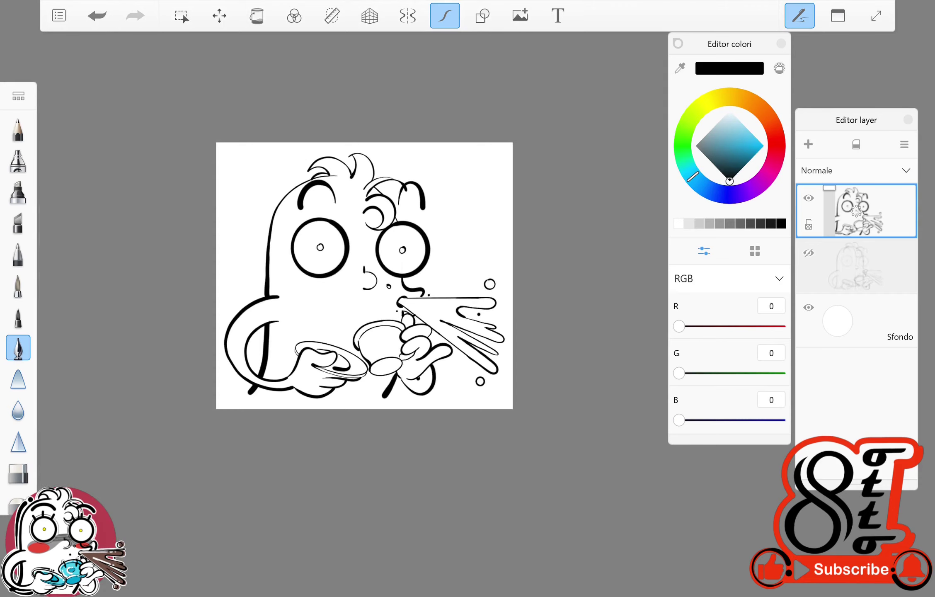
Step: Add thin secondary outlines around both eyes, the nose and the left-hand eyebrow
scroll(375, 450, "up", 5)
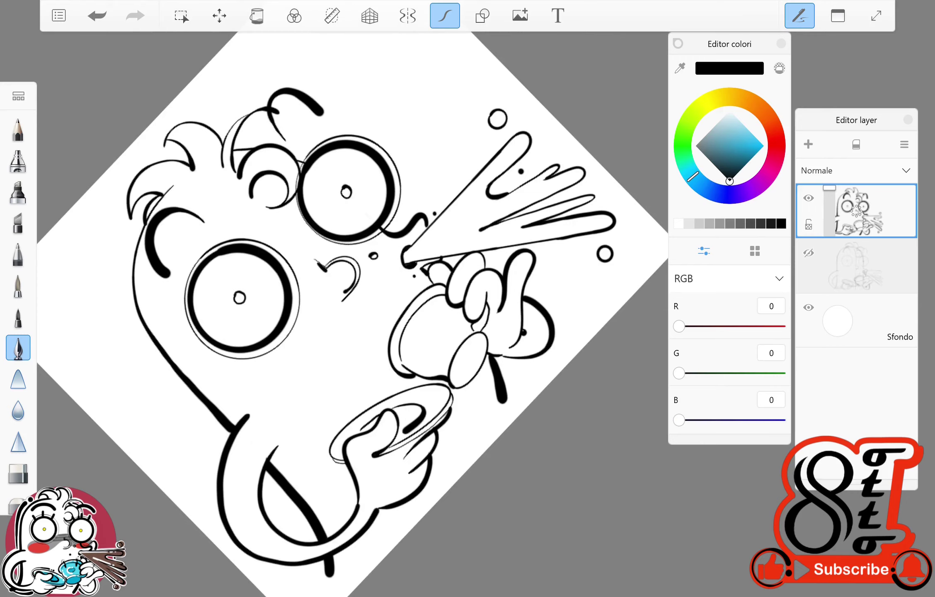
scroll(385, 302, "down", 5)
scroll(386, 303, "up", 3)
scroll(357, 490, "up", 5)
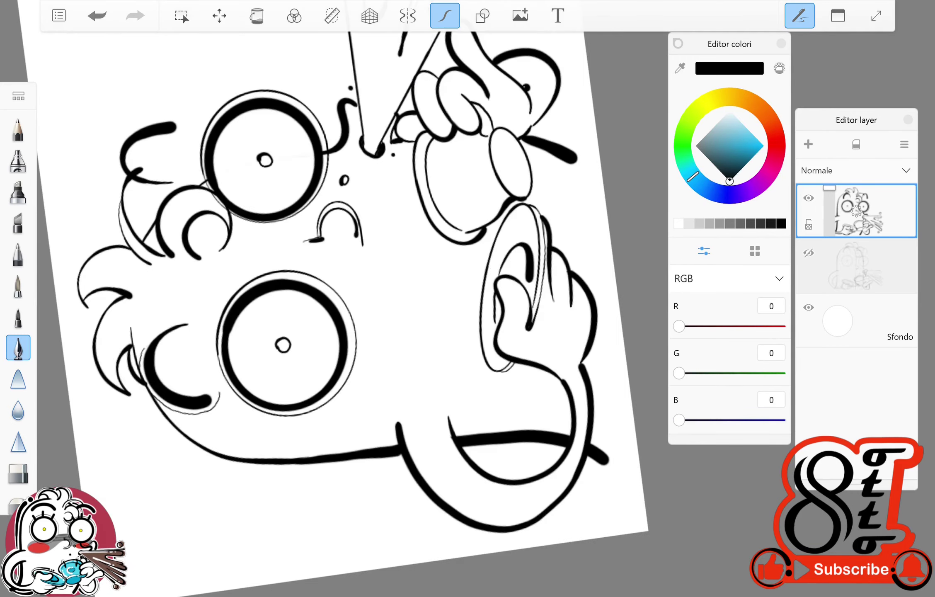
scroll(356, 315, "up", 2)
scroll(332, 311, "down", 3)
key("ctrl+z")
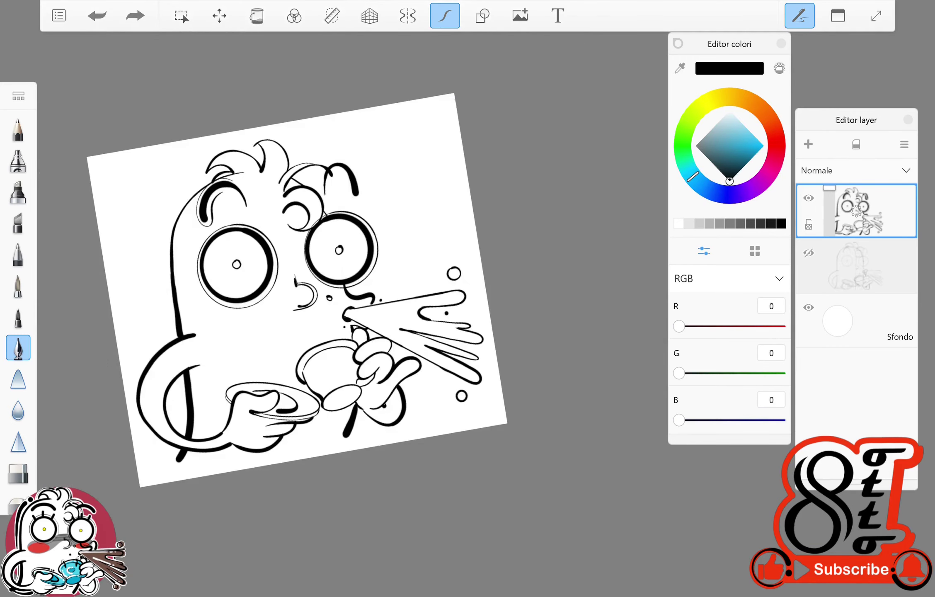
Step: Add thin accent lines along the forehead curl and the hair lock beside it
scroll(331, 311, "up", 3)
left_click_drag(158, 166, 208, 153)
left_click_drag(186, 184, 208, 206)
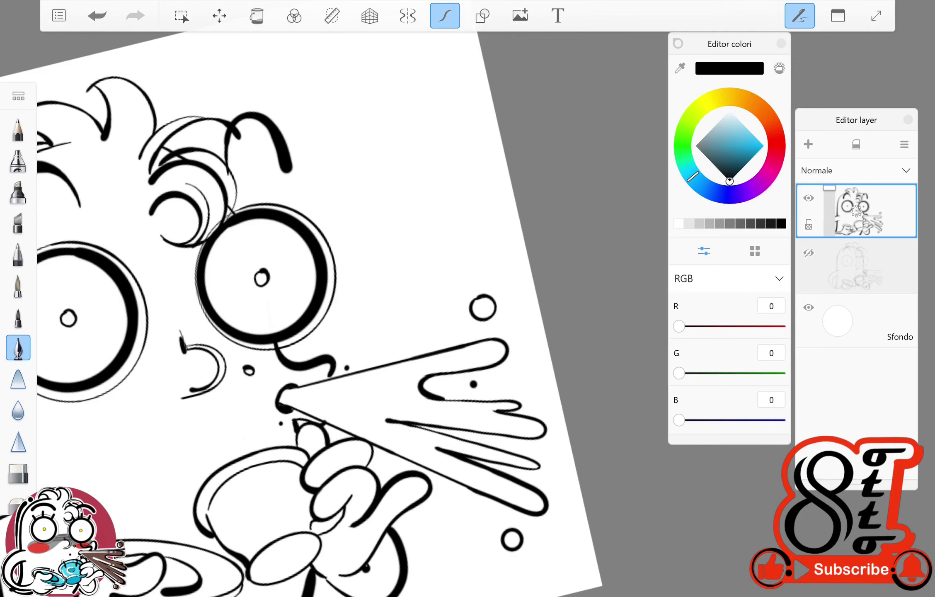
Step: Add thin accent lines along the remaining hair tufts on top of the character's head
key("ctrl+z")
scroll(357, 490, "down", 2)
scroll(357, 491, "up", 3)
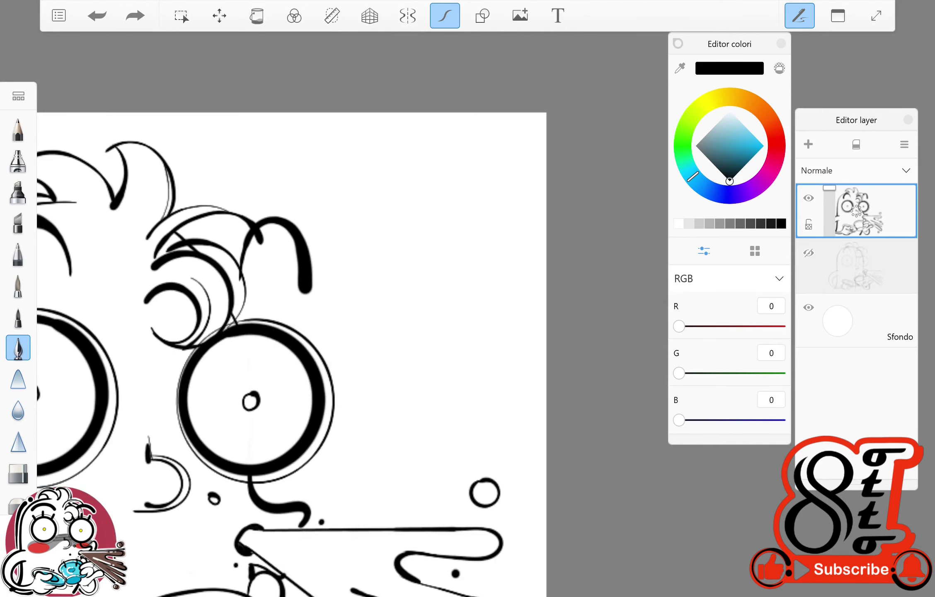
left_click_drag(161, 155, 118, 182)
key("ctrl+z")
scroll(290, 332, "down", 2)
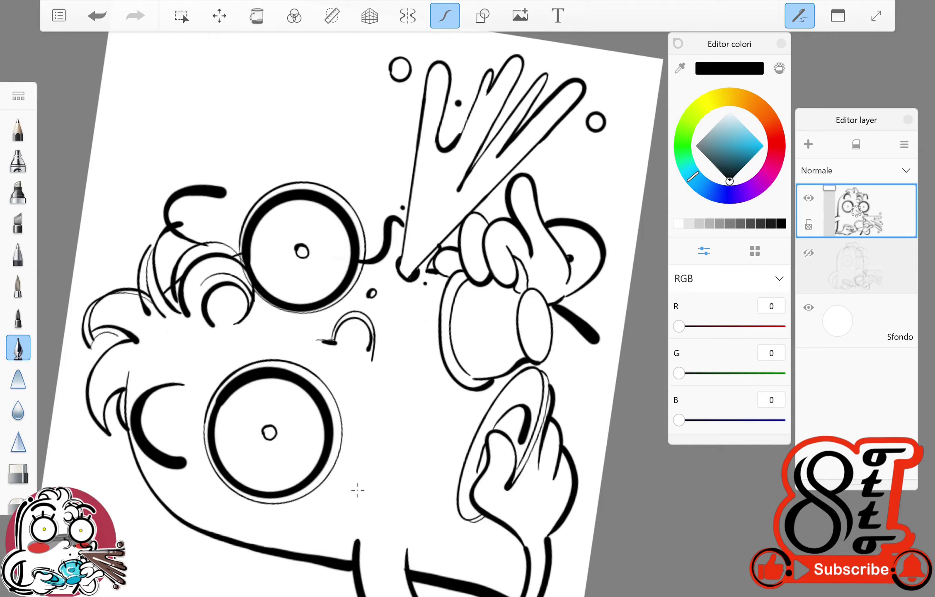
key("ctrl+z")
scroll(357, 490, "down", 2)
scroll(357, 490, "up", 4)
key("ctrl+z")
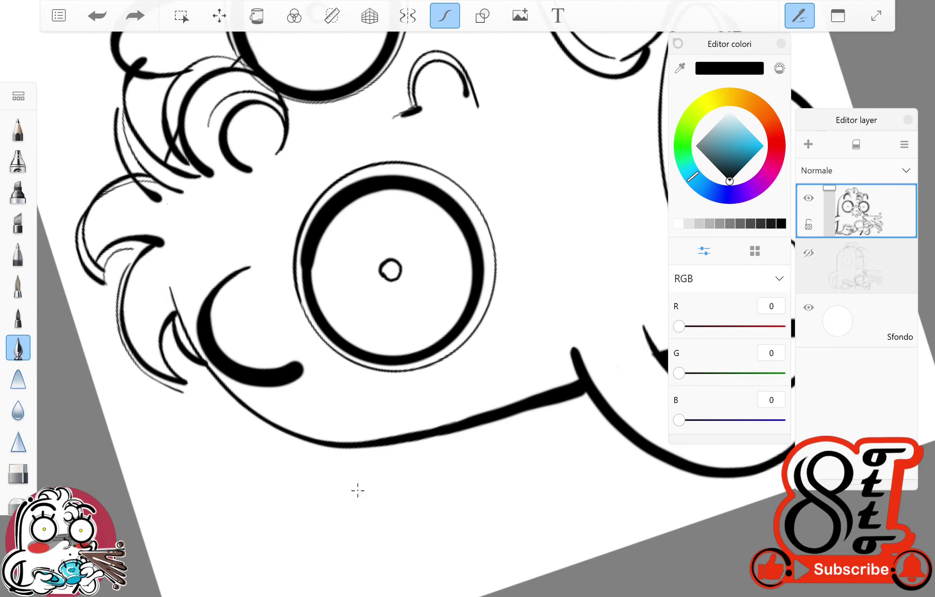
scroll(356, 315, "down", 3)
scroll(357, 315, "up", 3)
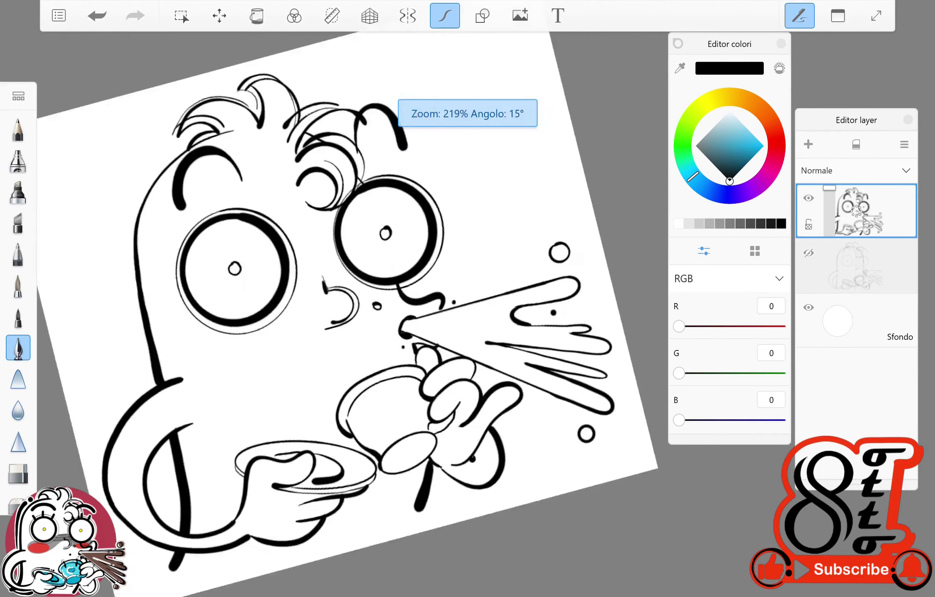
Step: Create a new layer above the ink layer and draw thin loose outlines around both eyebrows on it
scroll(357, 315, "down", 3)
key("ctrl+shift+n")
scroll(349, 315, "down", 3)
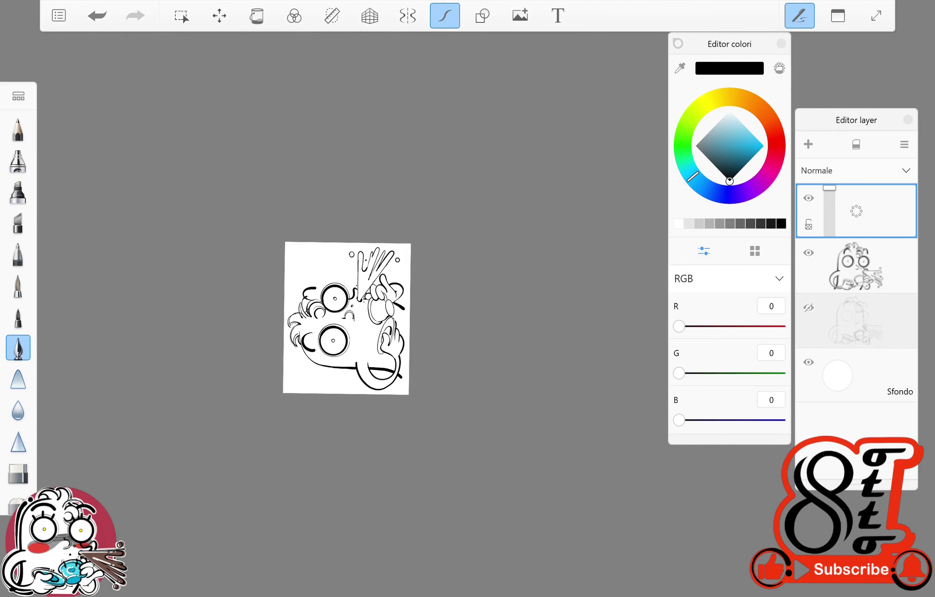
scroll(346, 318, "up", 5)
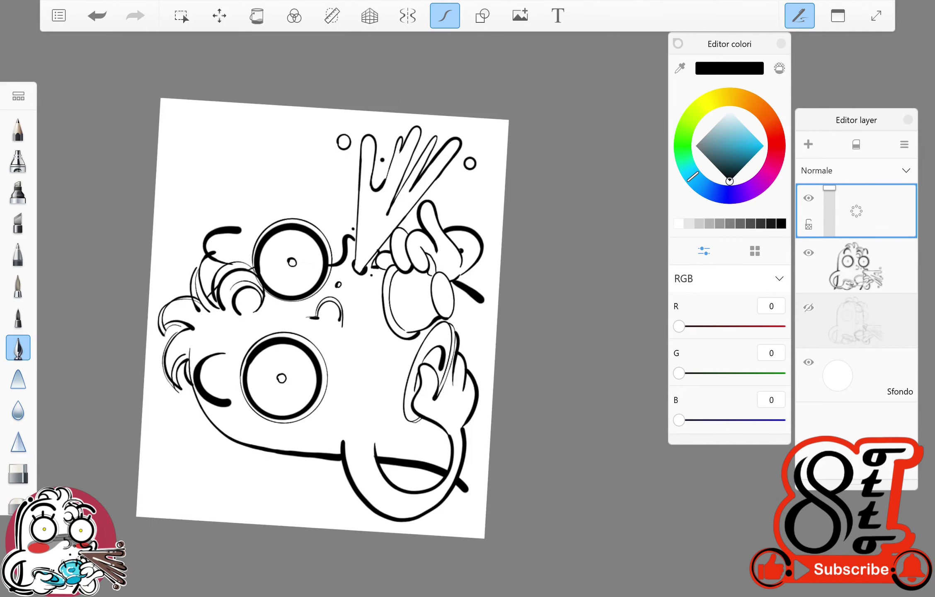
scroll(310, 298, "down", 3)
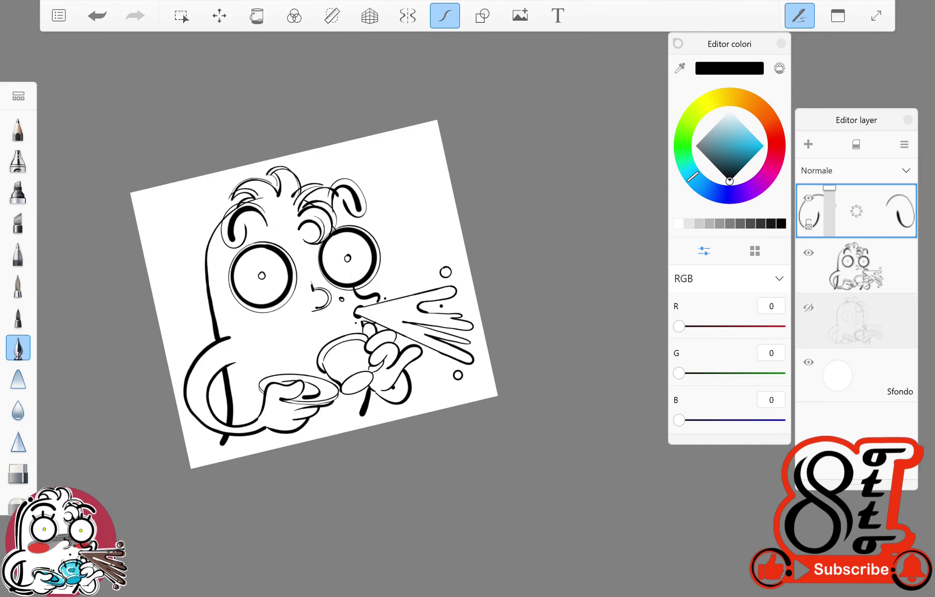
scroll(315, 295, "up", 4)
Step: Ink a second thick contour along the character's back and erase the part that crosses the arm
left_click_drag(143, 173, 244, 524)
key("e")
scroll(358, 491, "up", 3)
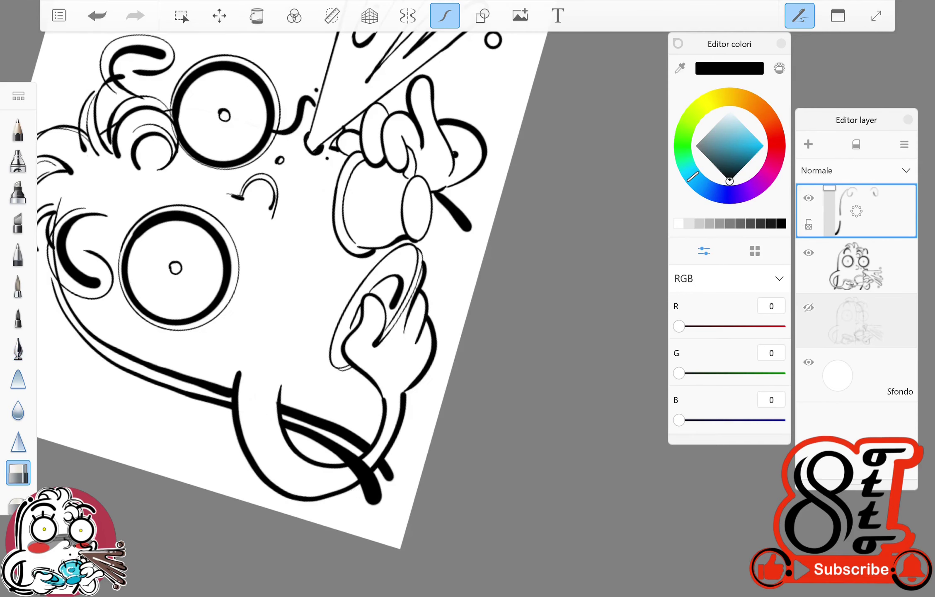
scroll(290, 290, "down", 3)
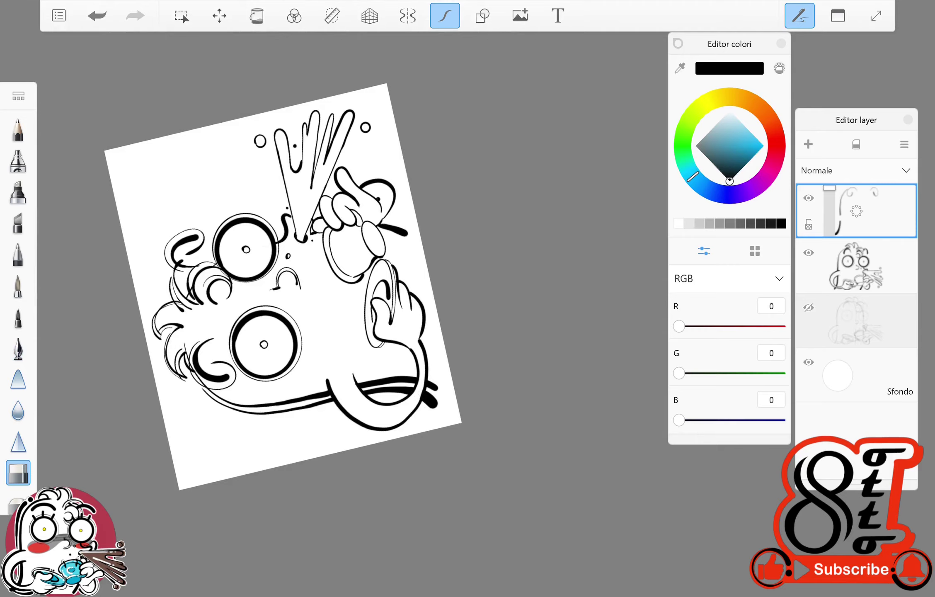
scroll(357, 491, "up", 4)
key("e")
scroll(357, 490, "up", 3)
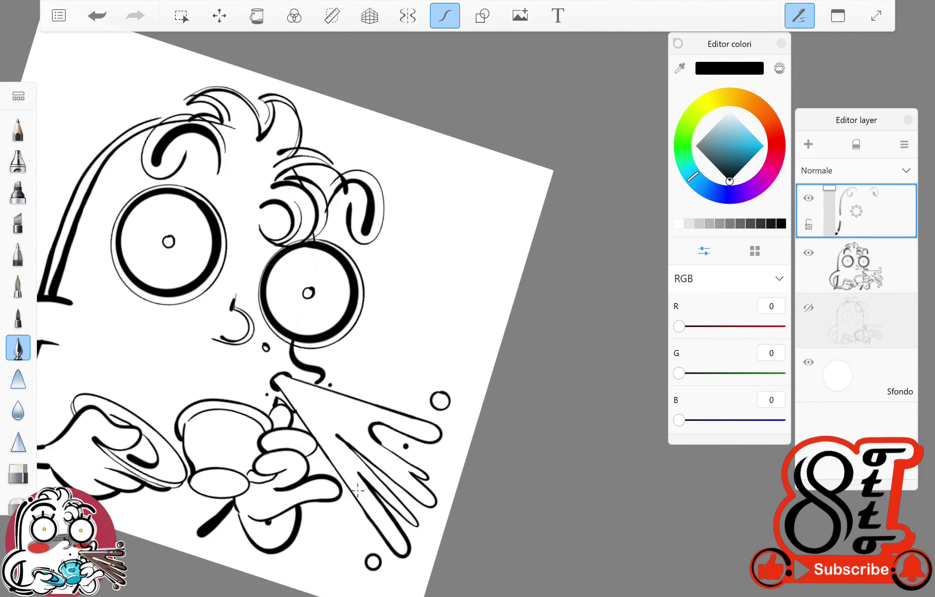
Step: Add a thin outline along the wavy line beside the mouth and a second thick stroke beneath the cup-holding hand
scroll(357, 490, "up", 4)
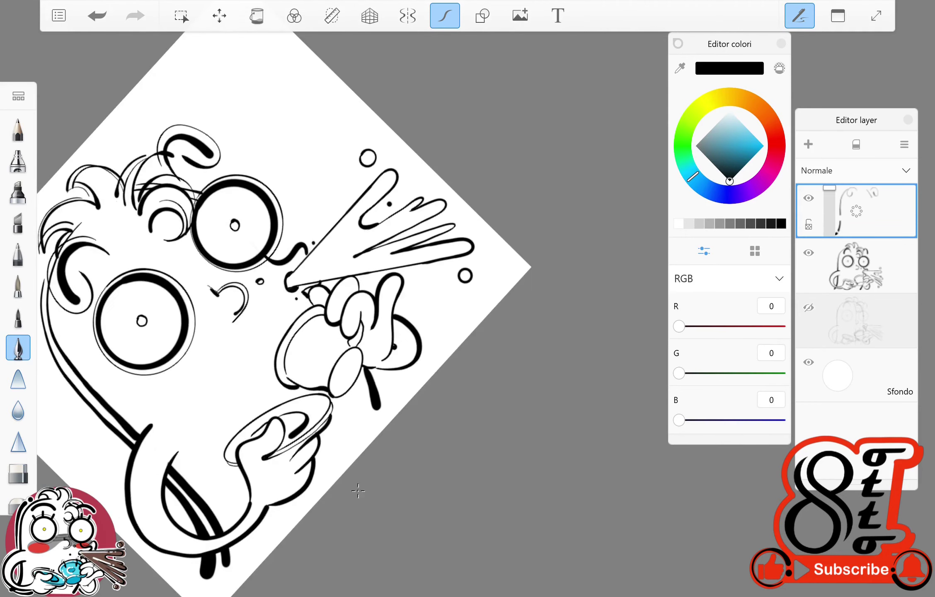
scroll(358, 490, "up", 3)
scroll(357, 490, "down", 5)
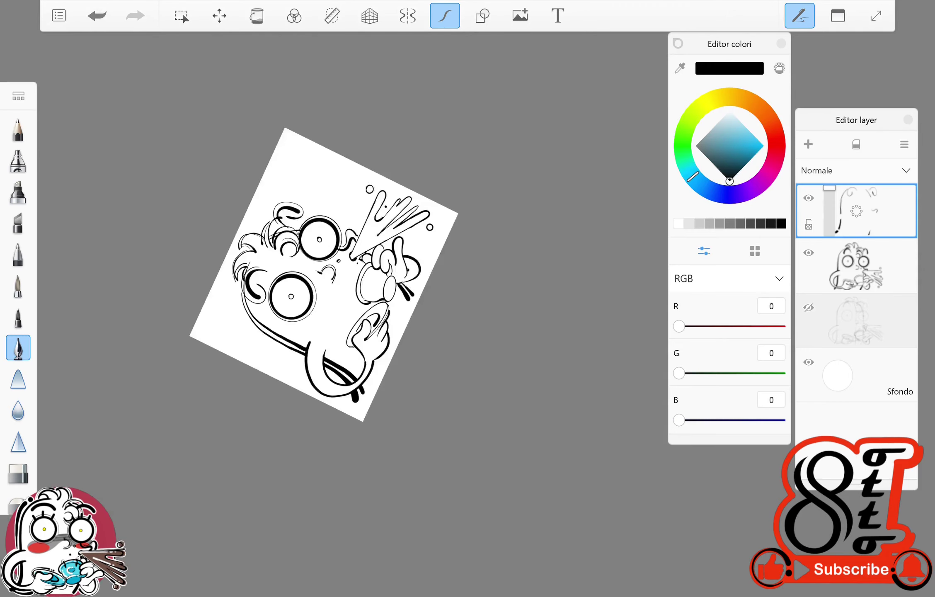
scroll(358, 490, "up", 6)
scroll(358, 490, "down", 3)
left_click_drag(340, 218, 321, 356)
key("ctrl+z")
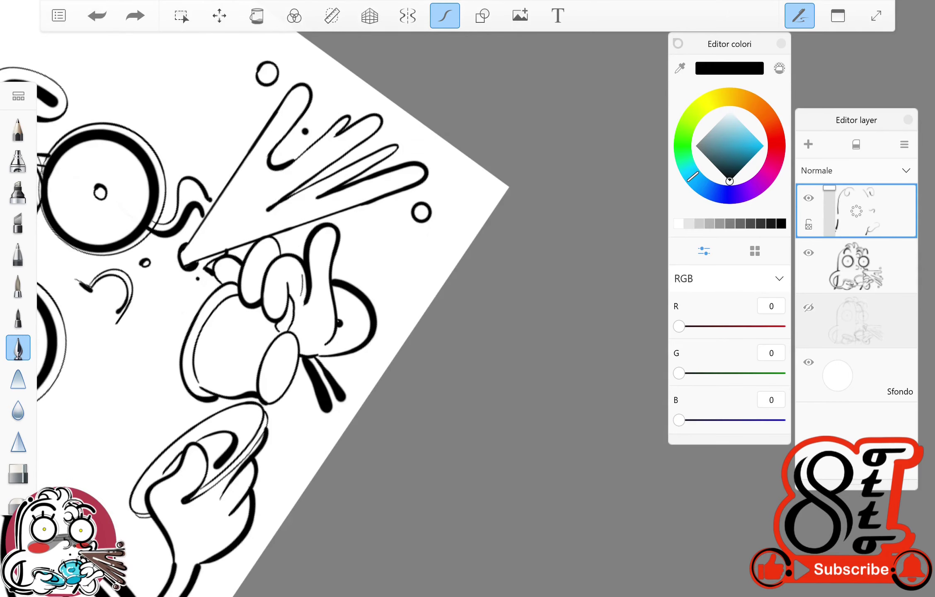
Step: Draw thin secondary outlines around the fingers and raised fingertip of the hand holding the cup
key("ctrl+y")
key("ctrl+z")
key("ctrl+z")
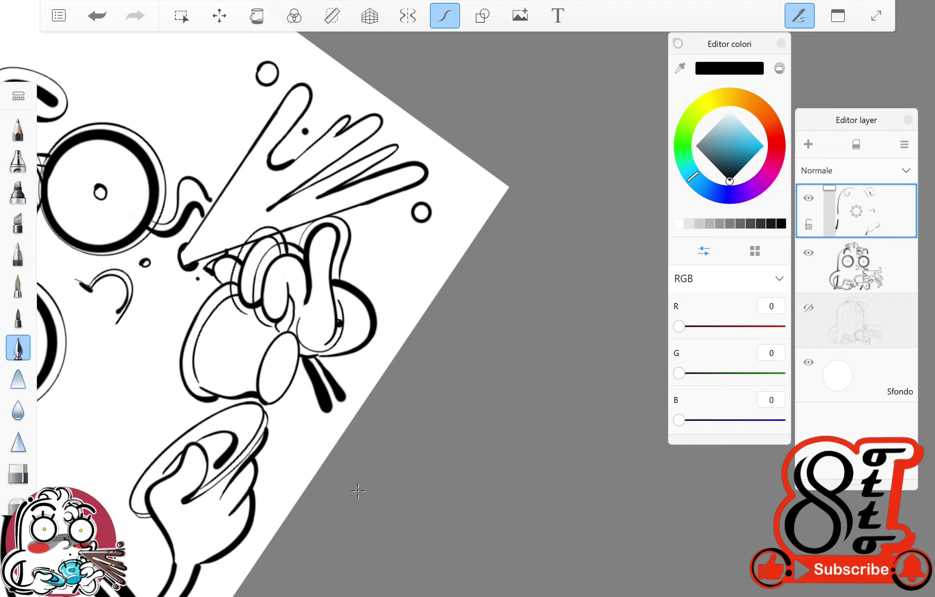
scroll(358, 490, "down", 3)
scroll(358, 491, "up", 3)
scroll(357, 490, "down", 5)
Step: Add a second, tapering contour around the rounded form behind the cup-holding hand
scroll(358, 491, "up", 5)
scroll(358, 490, "up", 3)
left_click_drag(272, 226, 321, 315)
key("ctrl+z")
left_click_drag(213, 226, 328, 294)
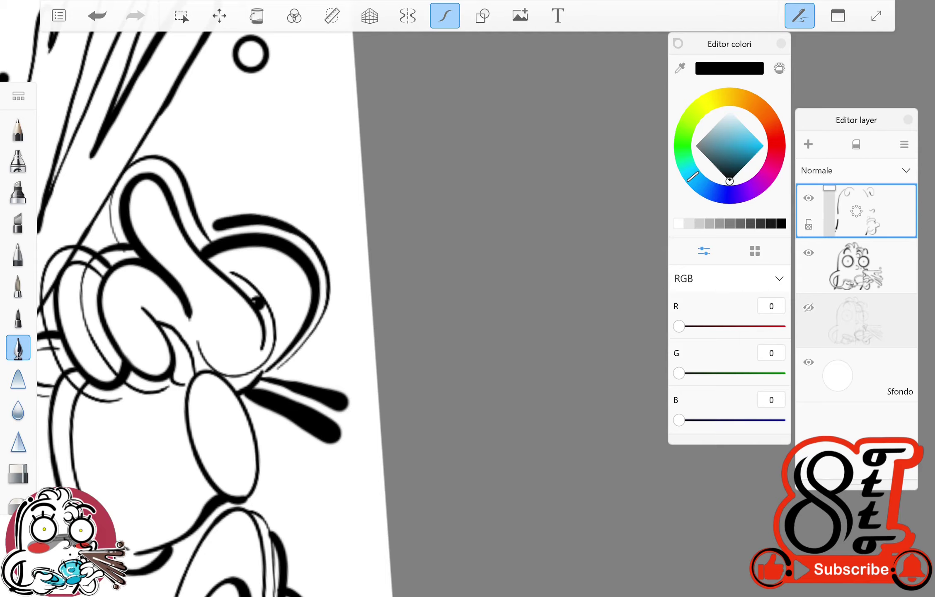
Step: Draw accent lines along the inner and outer edges of the bent arm up to the shoulder
scroll(213, 298, "down", 3)
scroll(213, 298, "up", 2)
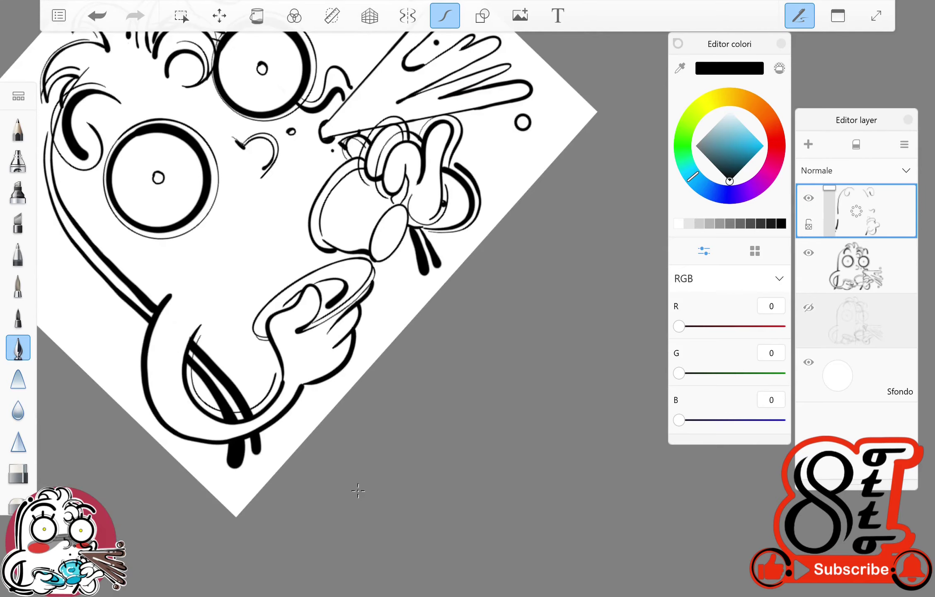
scroll(358, 491, "down", 2)
scroll(358, 491, "up", 6)
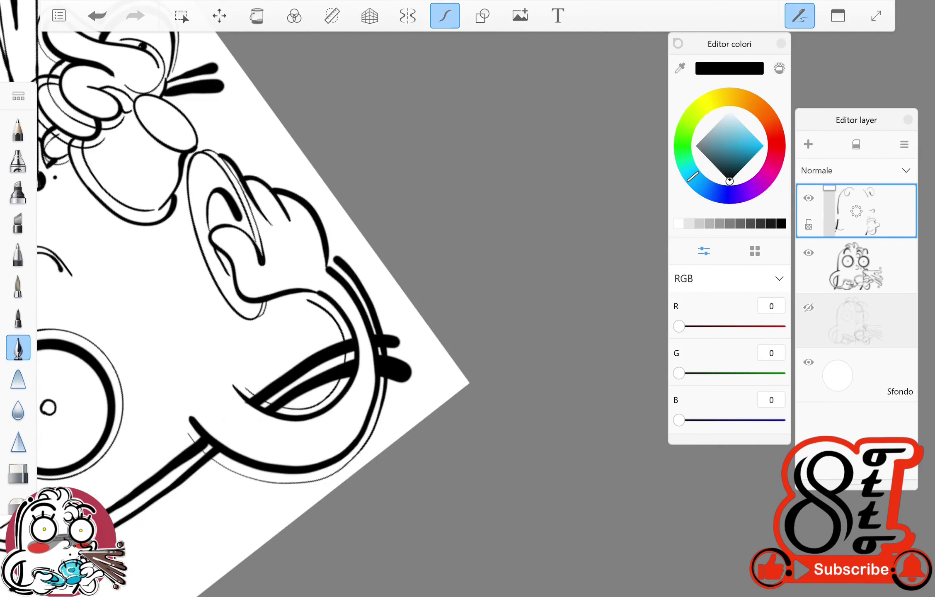
scroll(249, 298, "down", 4)
scroll(249, 299, "up", 6)
scroll(248, 298, "down", 4)
scroll(249, 298, "up", 5)
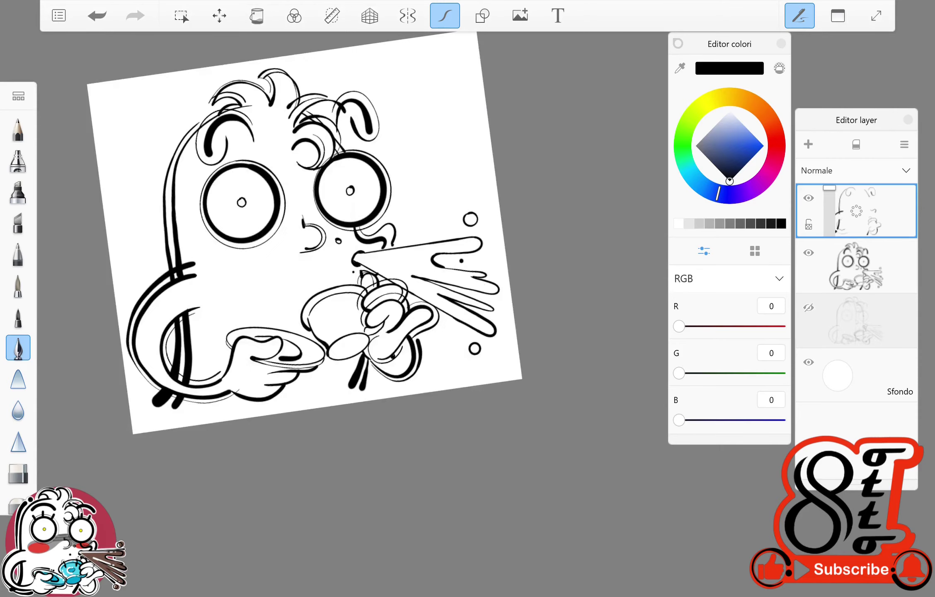
Step: Try thin outlines around the thumb of the hand holding the saucer
mouse_move(257, 307)
left_mouse_down()
mouse_move(268, 363)
mouse_move(286, 394)
left_mouse_up()
key("ctrl+z")
key("ctrl+z")
left_click_drag(240, 323, 228, 407)
scroll(249, 299, "up", 3)
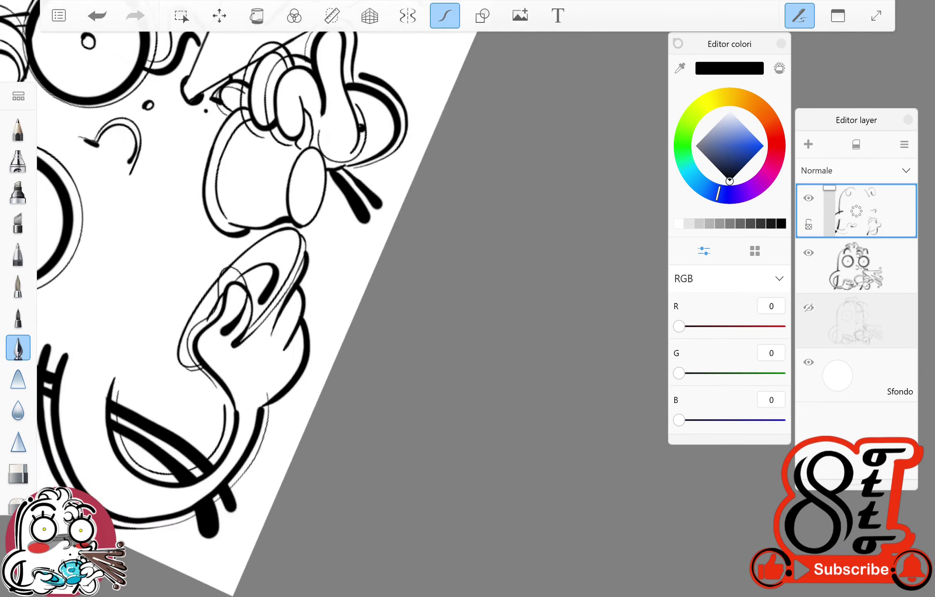
key("ctrl+z")
mouse_move(265, 245)
left_mouse_down()
mouse_move(303, 348)
mouse_move(315, 485)
left_mouse_up()
key("ctrl+z")
Step: Add accent lines around the fingers and underside of the hand holding the saucer
mouse_move(303, 336)
left_mouse_down()
mouse_move(323, 387)
mouse_move(327, 476)
left_mouse_up()
scroll(249, 299, "down", 3)
scroll(249, 299, "up", 3)
left_click_drag(286, 321, 298, 257)
key("ctrl+z")
left_click_drag(249, 396, 296, 273)
scroll(248, 299, "down", 3)
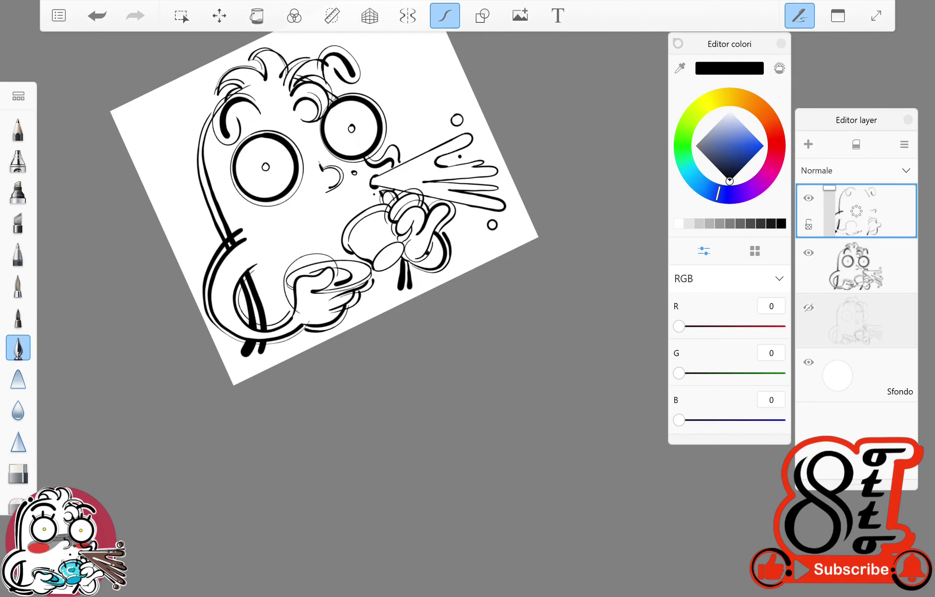
scroll(373, 174, "up", 3)
left_click_drag(278, 353, 309, 331)
key("ctrl+z")
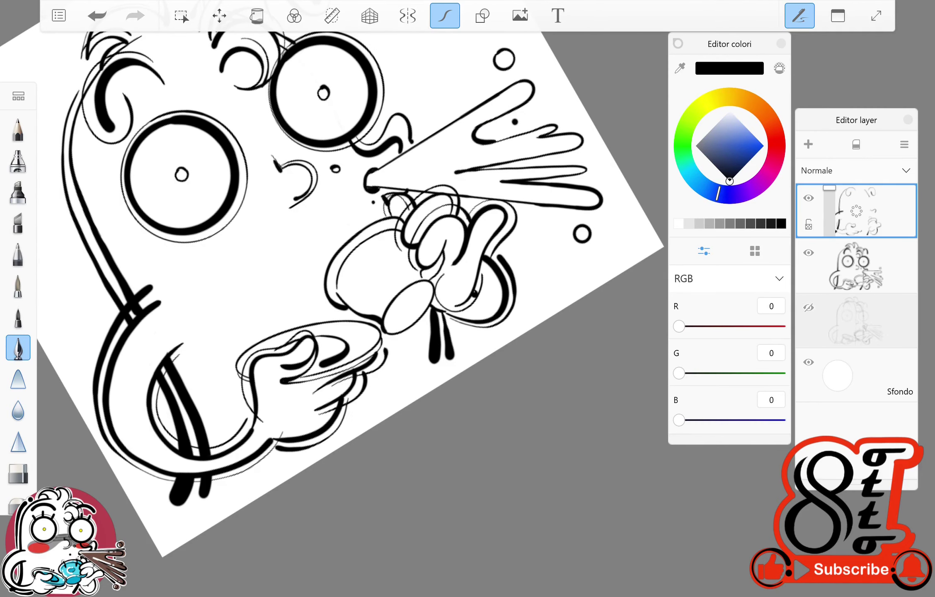
Step: Draw an outer contour that follows the rim of the saucer
scroll(332, 290, "up", 3)
scroll(269, 290, "up", 3)
left_click_drag(277, 452, 249, 303)
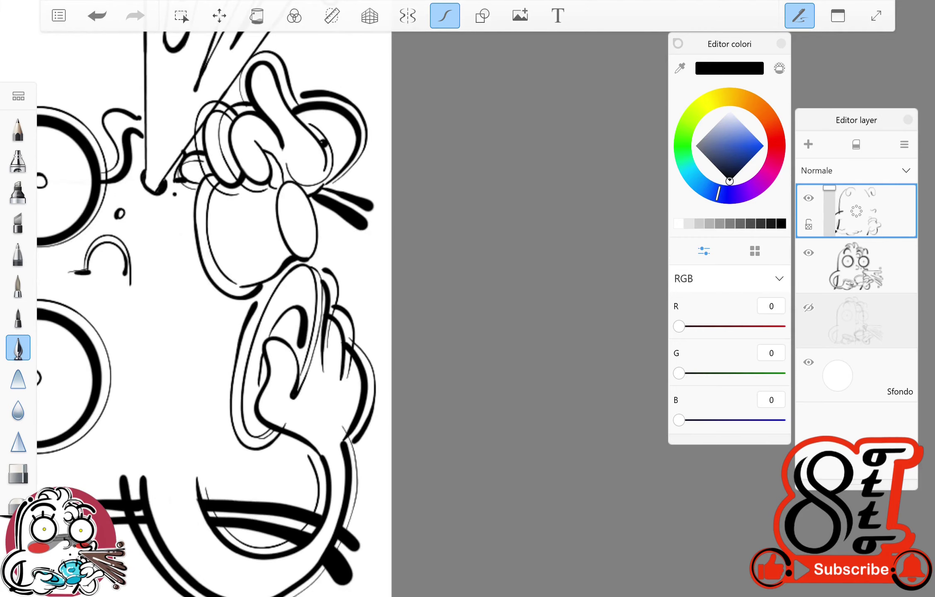
scroll(269, 290, "down", 4)
scroll(269, 248, "up", 3)
scroll(71, 453, "up", 3)
left_click_drag(277, 319, 309, 378)
key("ctrl+z")
scroll(71, 453, "down", 4)
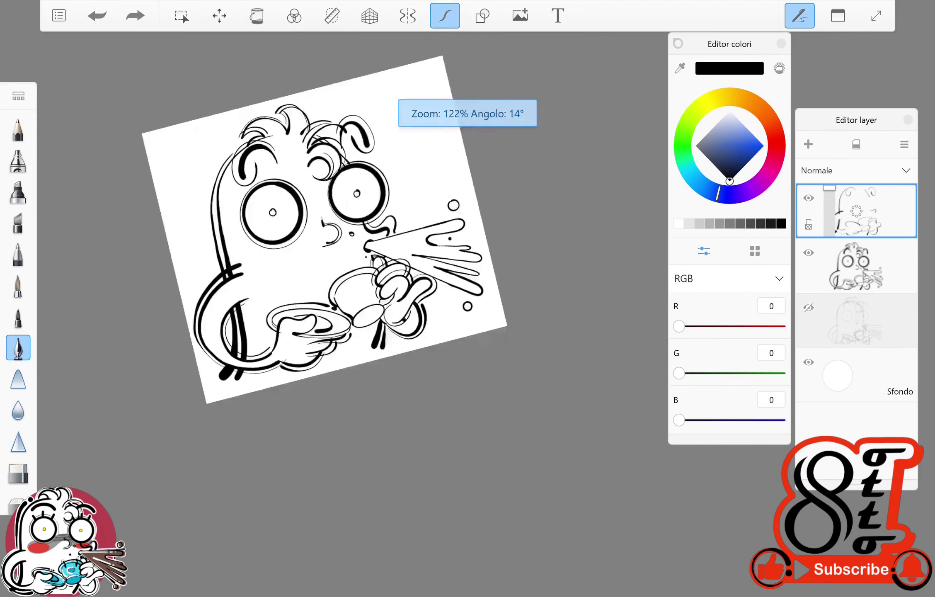
Step: Add a thin outer contour along the curved side of the cup
scroll(71, 453, "up", 3)
left_click_drag(262, 257, 254, 331)
key("ctrl+z")
left_click_drag(346, 272, 338, 317)
key("ctrl+z")
key("ctrl+z")
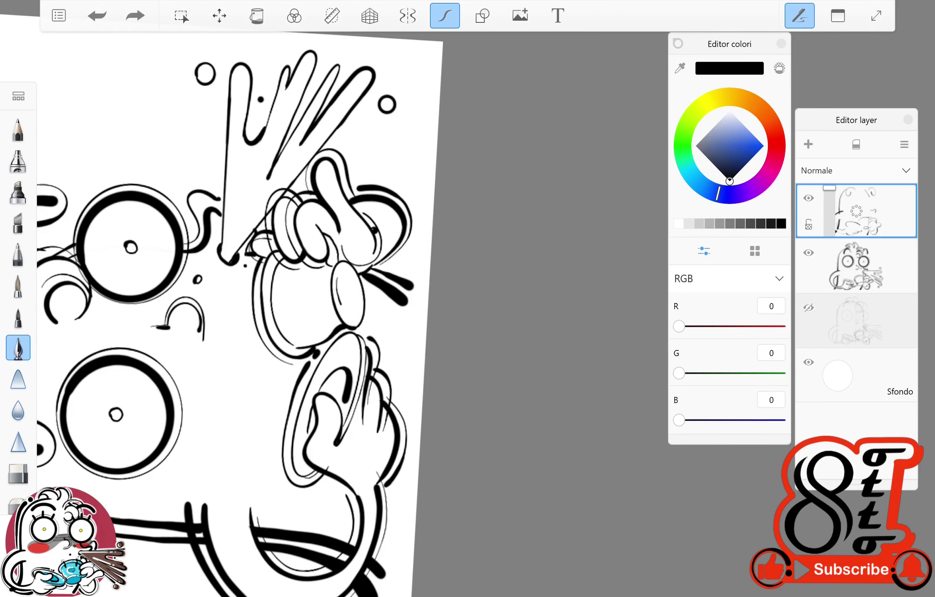
Step: Draw a thin secondary outline around the outer edge of the cup's oval base
left_click_drag(335, 268, 329, 319)
left_click_drag(367, 281, 348, 334)
key("ctrl+z")
key("ctrl+z")
scroll(331, 291, "up", 3)
left_click_drag(361, 263, 350, 327)
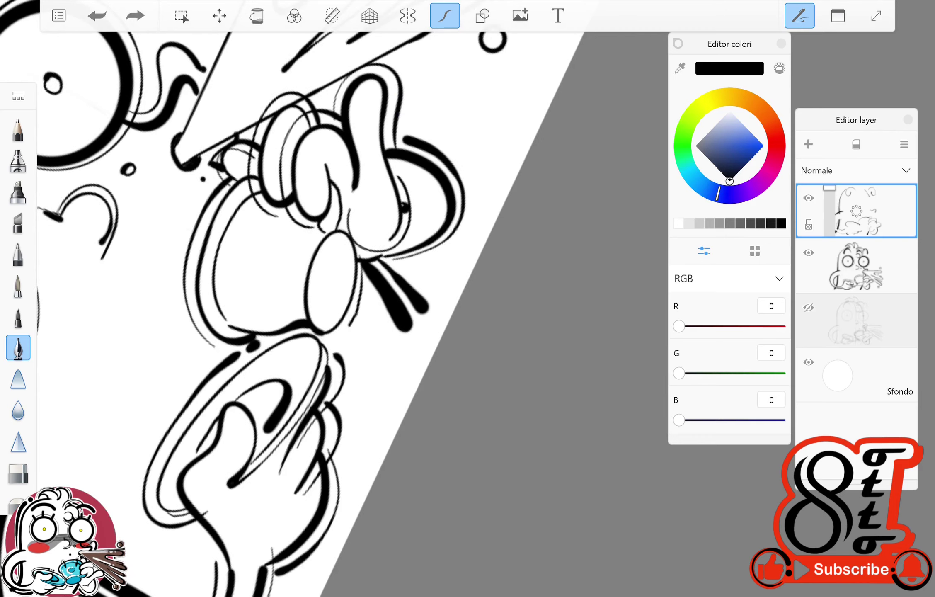
left_click_drag(299, 279, 295, 321)
left_click_drag(308, 327, 352, 344)
left_click_drag(344, 276, 336, 298)
Step: Try adding short thick decorative strokes across the side of the cup
left_click_drag(344, 249, 317, 315)
key("ctrl+z")
left_click_drag(261, 213, 213, 283)
left_click_drag(290, 232, 286, 292)
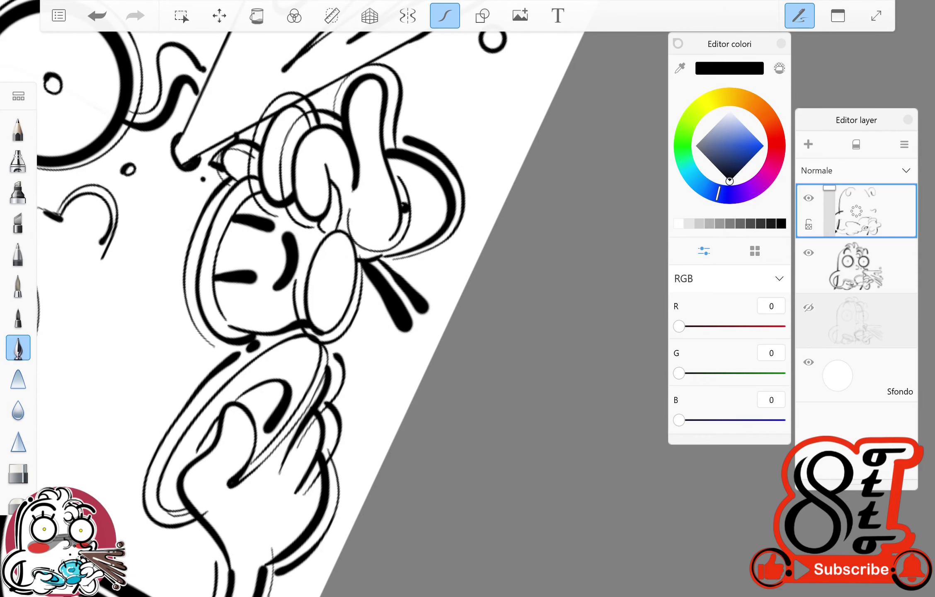
scroll(290, 290, "down", 3)
key("ctrl+z")
key("ctrl+z")
scroll(269, 240, "down", 3)
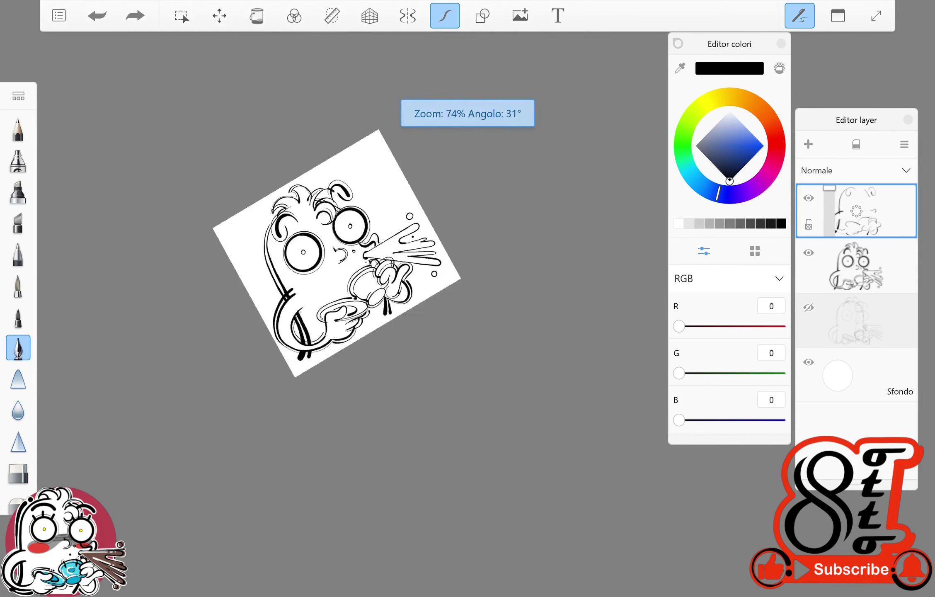
Step: Thicken the outlines of the cup and its oval base, with an accent line beside the base
scroll(269, 290, "up", 5)
mouse_move(245, 371)
left_mouse_down()
mouse_move(241, 340)
mouse_move(259, 269)
left_mouse_up()
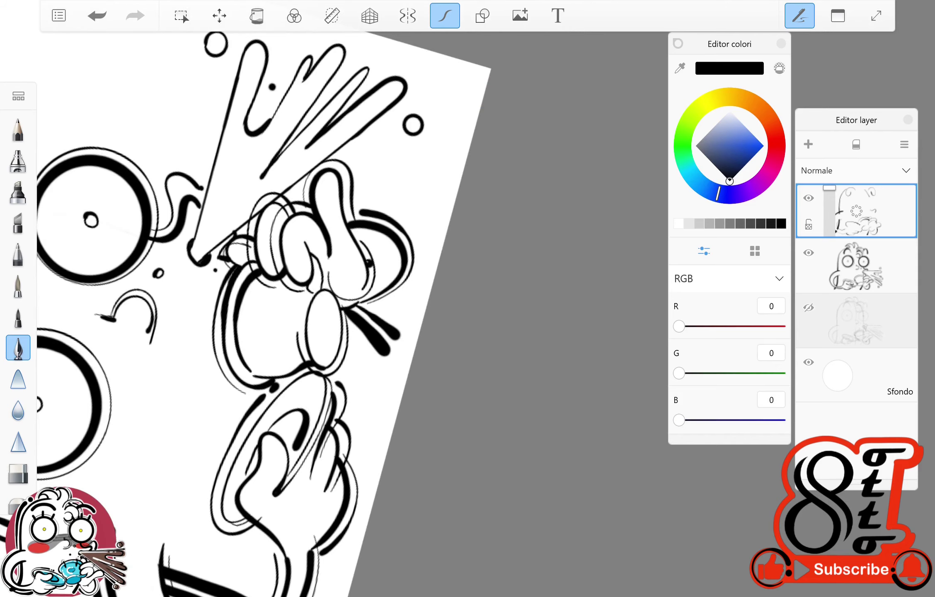
scroll(270, 291, "down", 3)
key("ctrl+z")
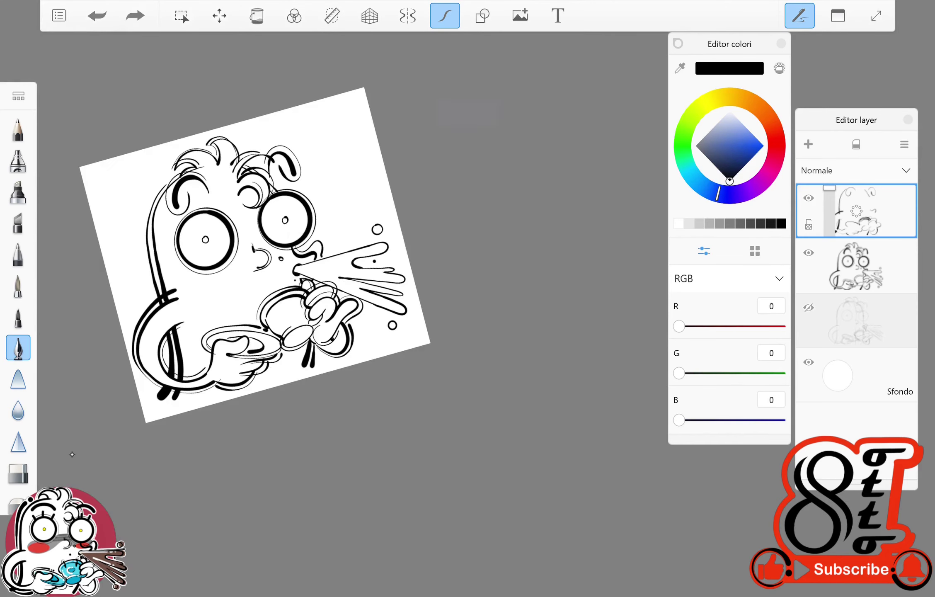
scroll(72, 453, "up", 3)
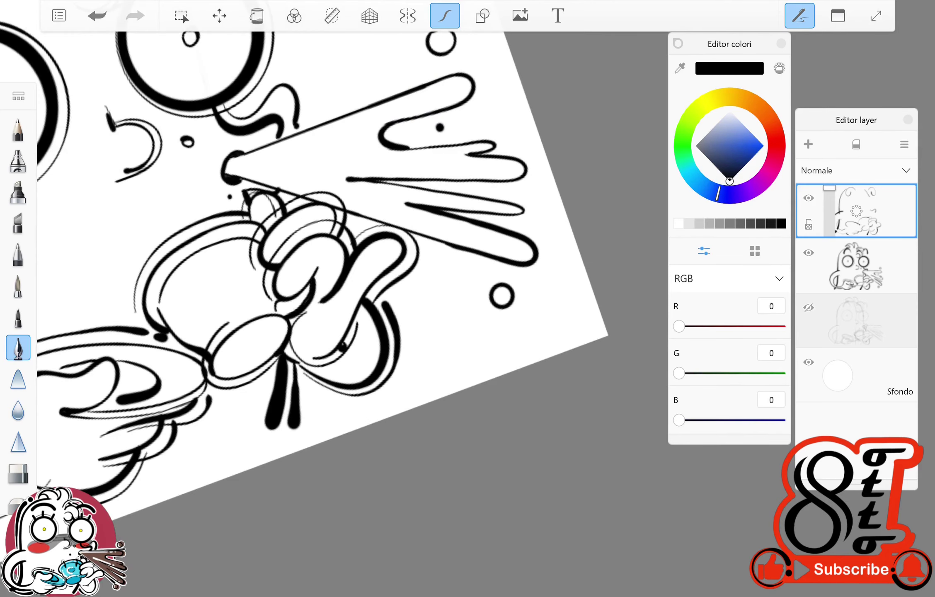
scroll(71, 453, "up", 2)
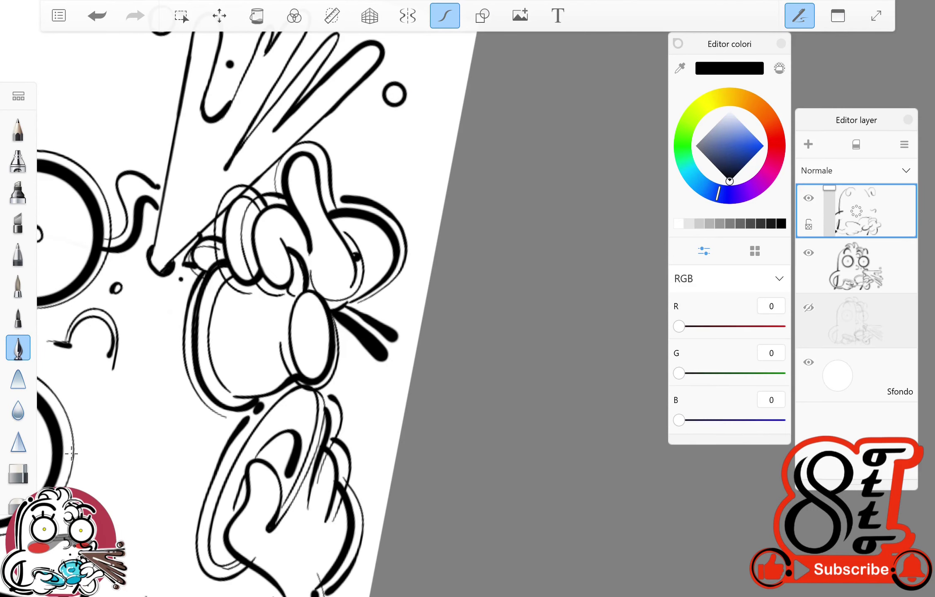
scroll(71, 453, "up", 3)
Step: Draw a second contour around the uppermost branch of the coffee spray and along its straight edge
mouse_move(258, 439)
left_mouse_down()
mouse_move(271, 328)
mouse_move(265, 261)
left_mouse_up()
key("ctrl+z")
scroll(261, 319, "down", 3)
mouse_move(213, 405)
left_mouse_down()
mouse_move(240, 233)
mouse_move(278, 200)
mouse_move(210, 413)
left_mouse_up()
key("ctrl+z")
scroll(261, 319, "up", 2)
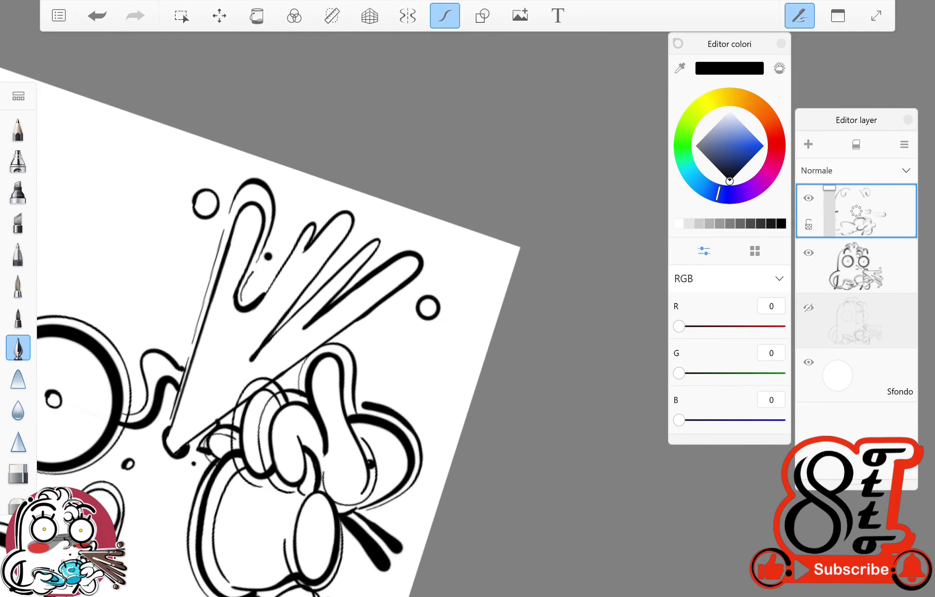
Step: Add solid drops beside the spray and a thin ring around the upper hollow droplet, and accent the small middle prong
scroll(261, 319, "down", 2)
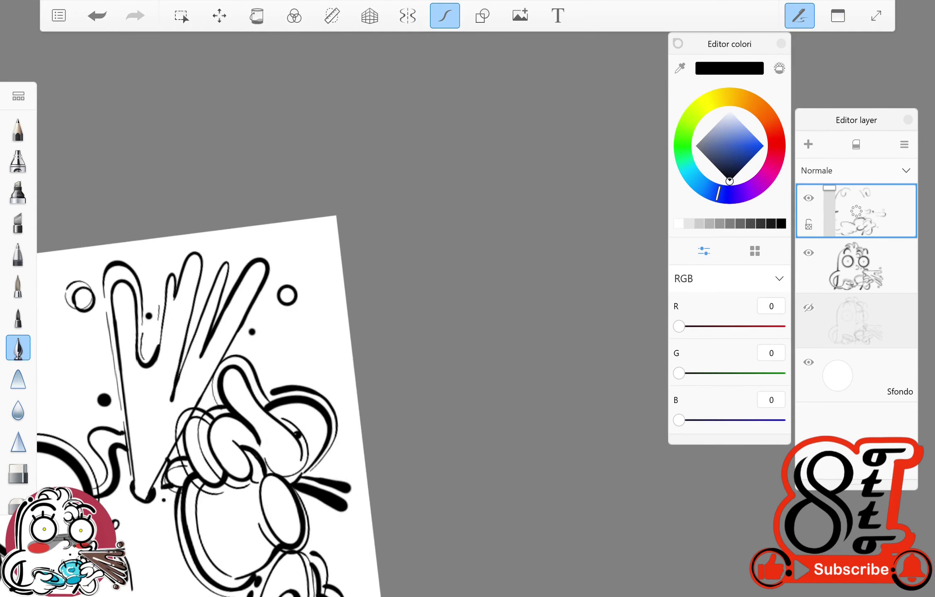
scroll(71, 454, "up", 2)
mouse_move(132, 219)
left_mouse_down()
mouse_move(179, 236)
mouse_move(150, 342)
left_mouse_up()
key("ctrl+z")
left_click_drag(132, 218, 152, 339)
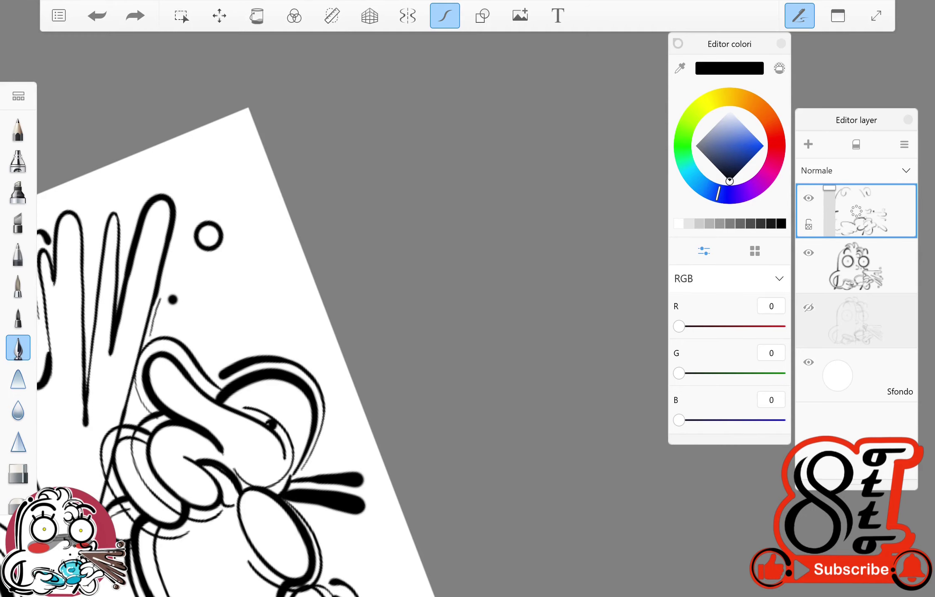
Step: Draw a thin offset ring around the lower hollow droplet of the spray
scroll(71, 453, "up", 1)
key("ctrl+z")
left_click_drag(242, 226, 228, 244)
key("ctrl+z")
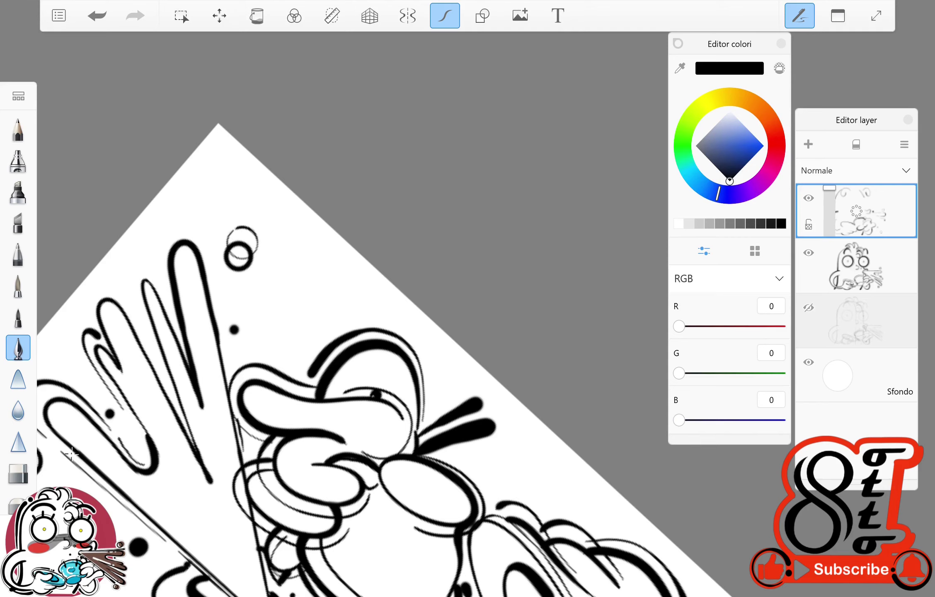
Step: Draw a face on the cup with two solid oval eyes and a smiling mouth, and erase small highlights in the eyes
scroll(71, 454, "down", 3)
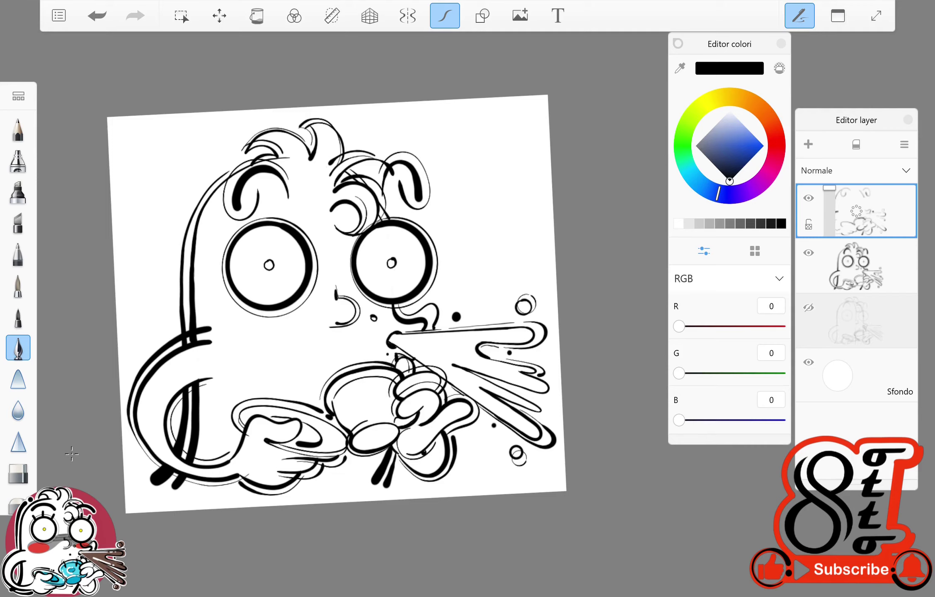
left_click_drag(344, 367, 350, 404)
mouse_move(373, 368)
left_mouse_down()
mouse_move(375, 394)
mouse_move(346, 400)
left_mouse_up()
key("ctrl+z")
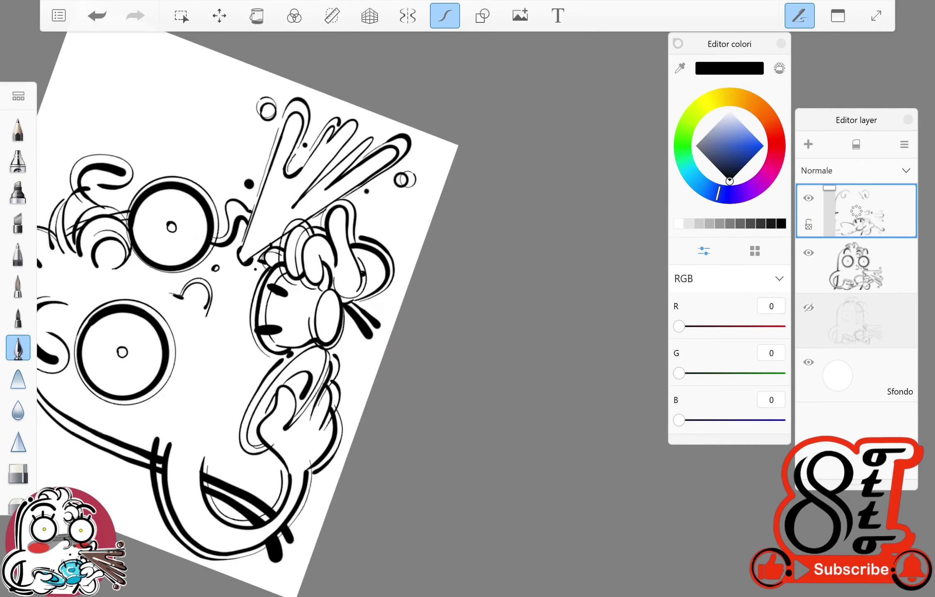
left_click_drag(298, 295, 300, 331)
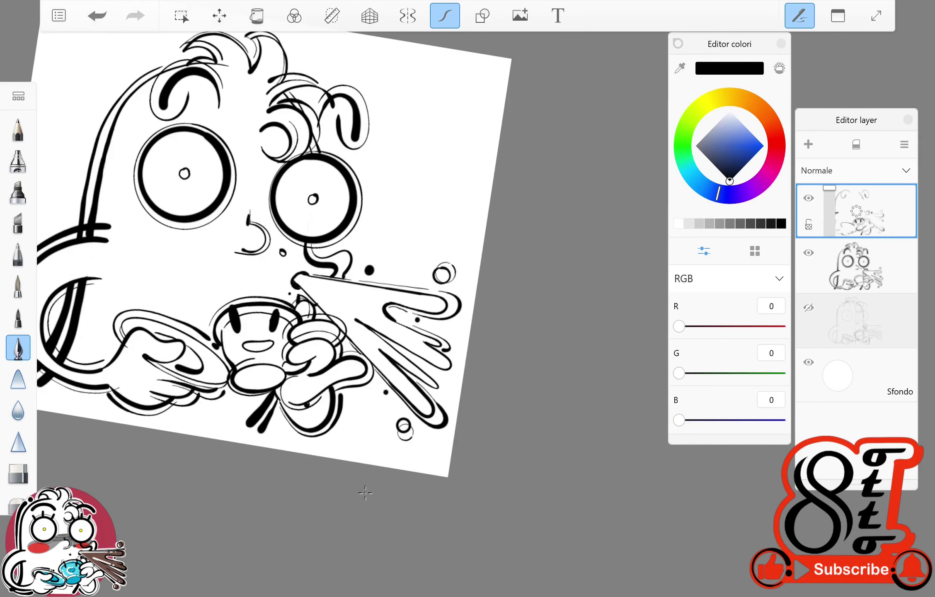
key("e")
left_click_drag(273, 248, 294, 282)
Step: Add a layer beneath the line art, hide the background, and paint a white backing behind the character, cup and spray
key("ctrl+l")
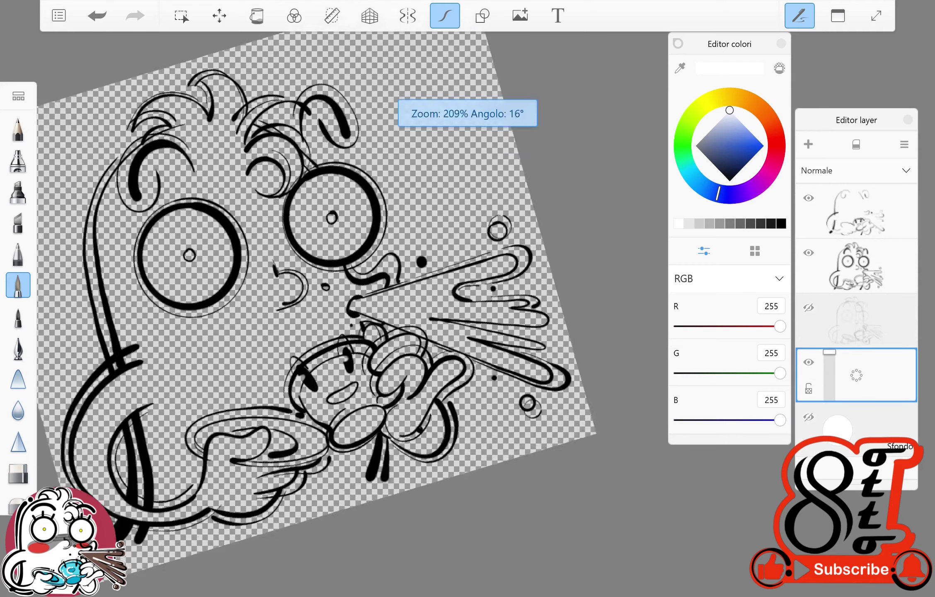
left_click_drag(167, 155, 124, 249)
mouse_move(125, 249)
left_mouse_down()
mouse_move(135, 349)
mouse_move(106, 419)
mouse_move(151, 495)
left_mouse_up()
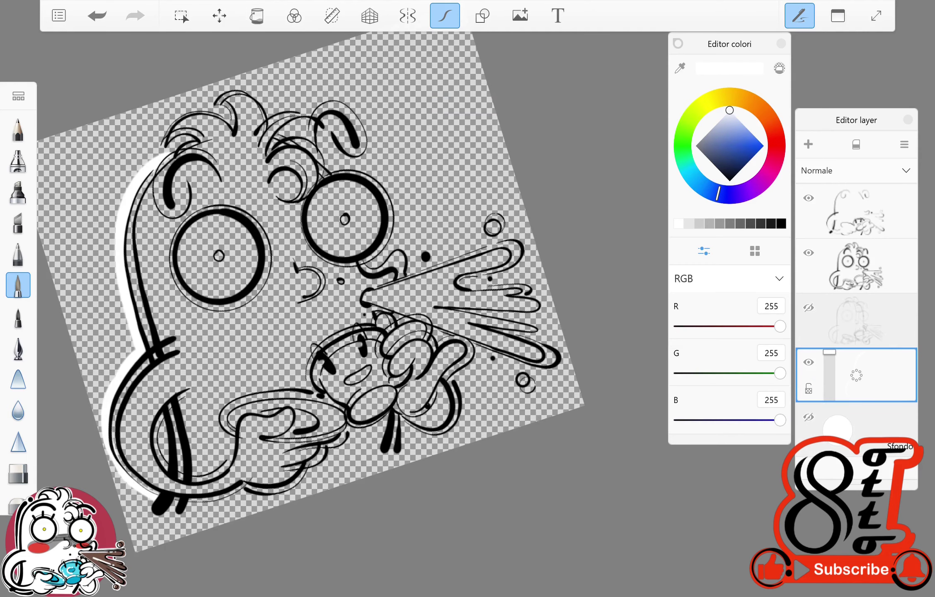
mouse_move(299, 487)
left_mouse_down()
mouse_move(354, 431)
mouse_move(373, 452)
mouse_move(447, 431)
mouse_move(485, 342)
left_mouse_up()
mouse_move(516, 388)
left_mouse_down()
mouse_move(555, 355)
mouse_move(538, 313)
mouse_move(476, 282)
mouse_move(495, 213)
left_mouse_up()
left_click_drag(369, 313, 377, 191)
mouse_move(363, 360)
left_mouse_down()
mouse_move(317, 290)
mouse_move(182, 290)
left_mouse_up()
left_click_drag(174, 353, 137, 365)
left_click_drag(191, 286, 70, 344)
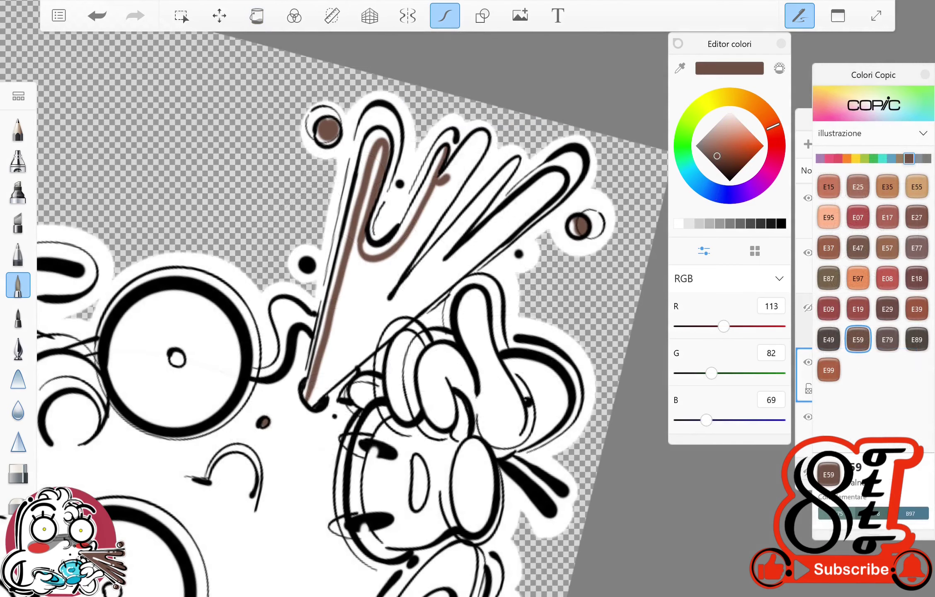
Step: Fill the body and branches of the coffee spray with Copic brown E59
left_click_drag(481, 139, 372, 315)
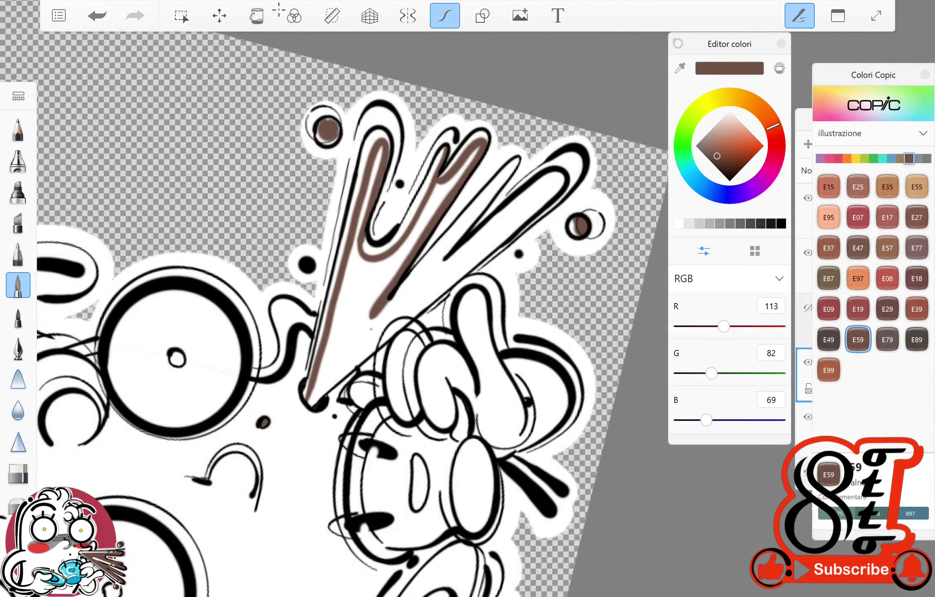
mouse_move(449, 137)
left_mouse_down()
mouse_move(400, 245)
mouse_move(336, 346)
mouse_move(383, 265)
left_mouse_up()
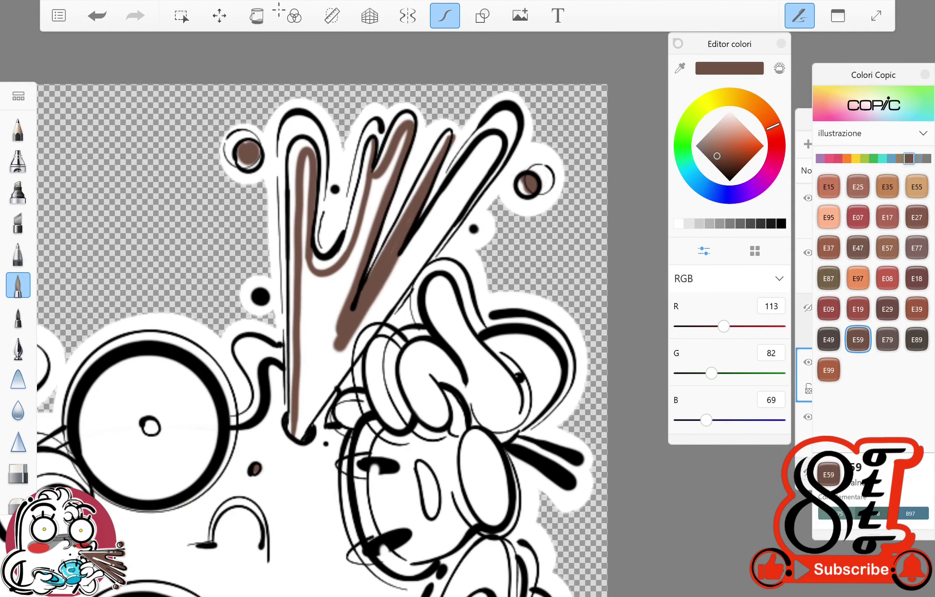
mouse_move(481, 141)
left_mouse_down()
mouse_move(301, 431)
mouse_move(360, 321)
mouse_move(315, 286)
mouse_move(356, 266)
left_mouse_up()
left_click(445, 15)
left_click_drag(321, 404, 360, 338)
scroll(332, 311, "up", 2)
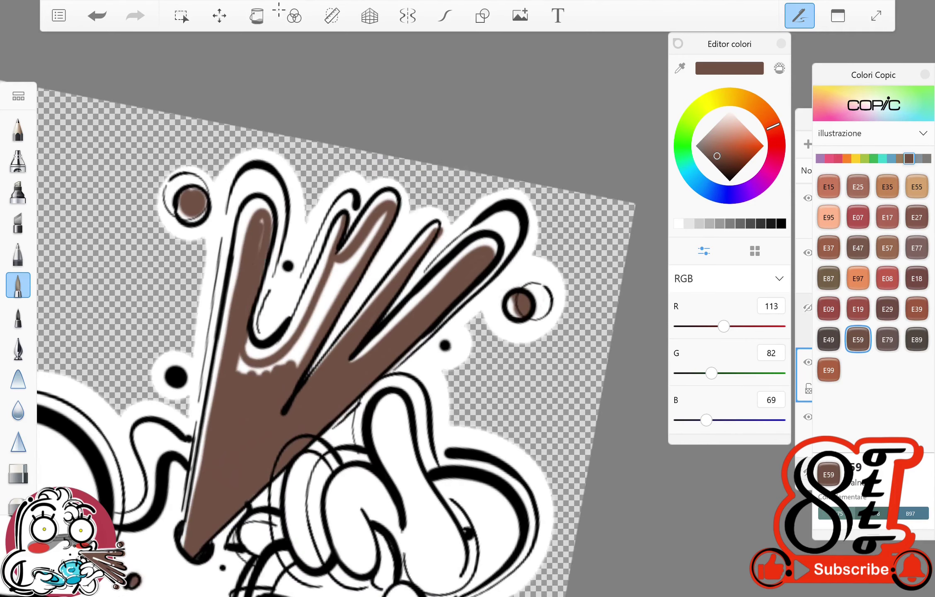
mouse_move(308, 353)
left_mouse_down()
mouse_move(326, 286)
mouse_move(384, 213)
left_mouse_up()
scroll(331, 310, "down", 3)
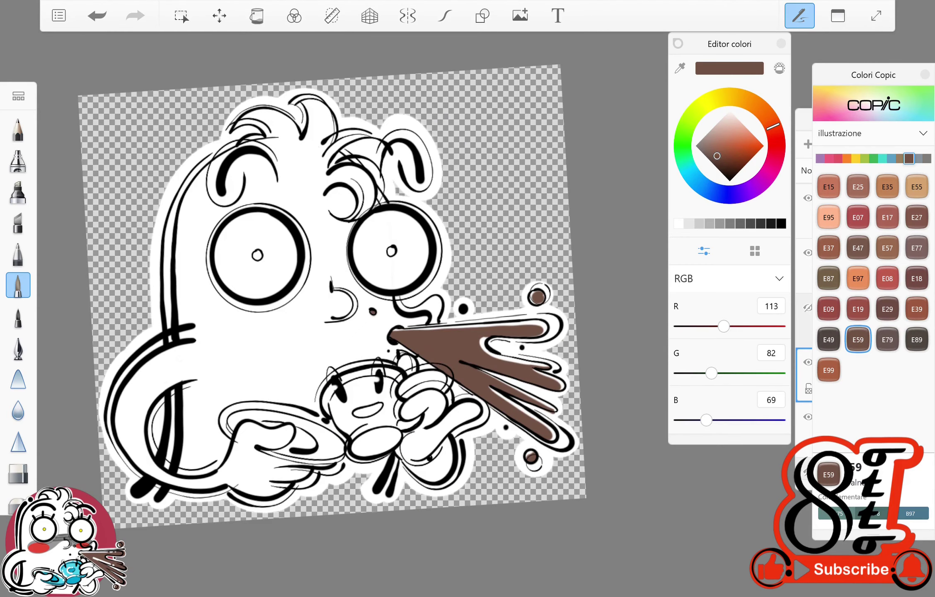
Step: Choose Copic BV20 and fill the saucer with it, starting on the cup's rim as well
left_click(819, 158)
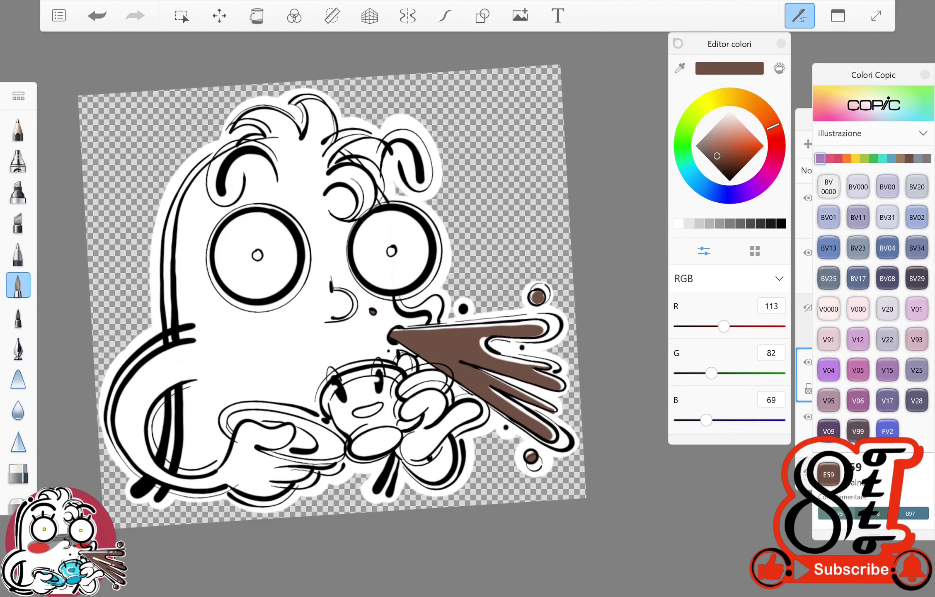
left_click(916, 217)
scroll(290, 290, "up", 2)
left_click(887, 217)
left_click(916, 187)
mouse_move(352, 385)
left_mouse_down()
mouse_move(344, 457)
mouse_move(394, 323)
mouse_move(374, 375)
left_mouse_up()
scroll(290, 291, "down", 3)
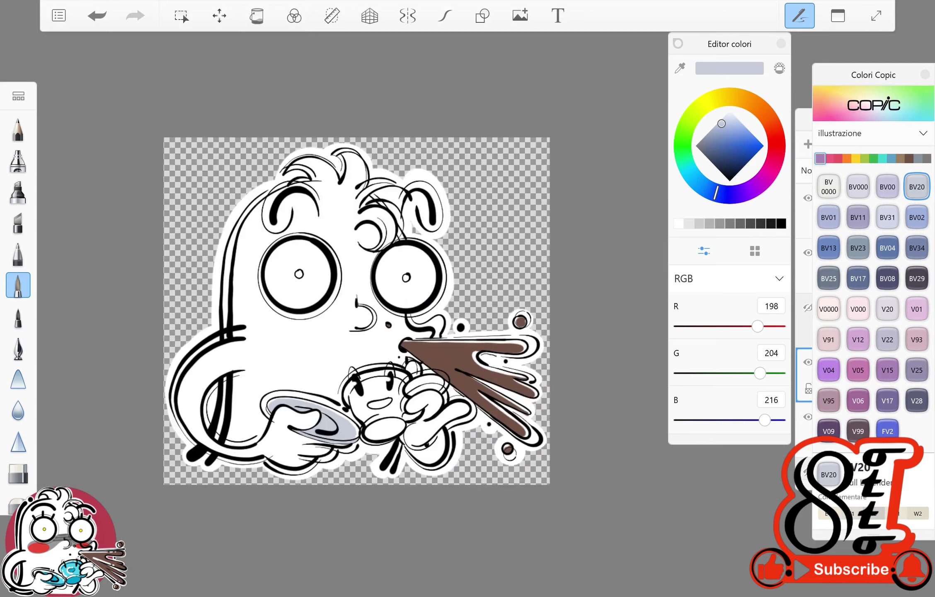
Step: Fill the cup's body and oval base with BV20, leaving the smiling mouth white
scroll(290, 290, "up", 3)
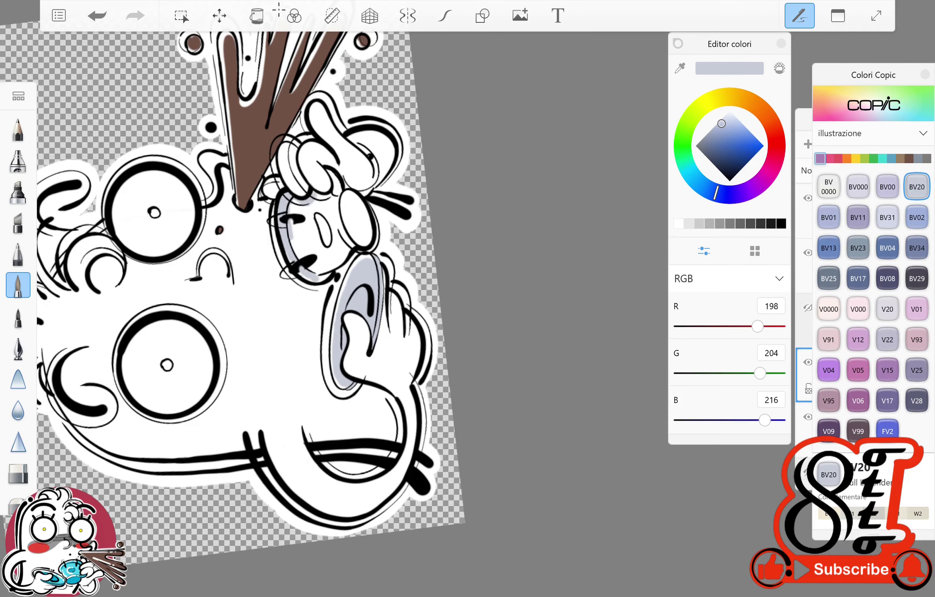
mouse_move(338, 207)
left_mouse_down()
mouse_move(311, 248)
mouse_move(296, 207)
left_mouse_up()
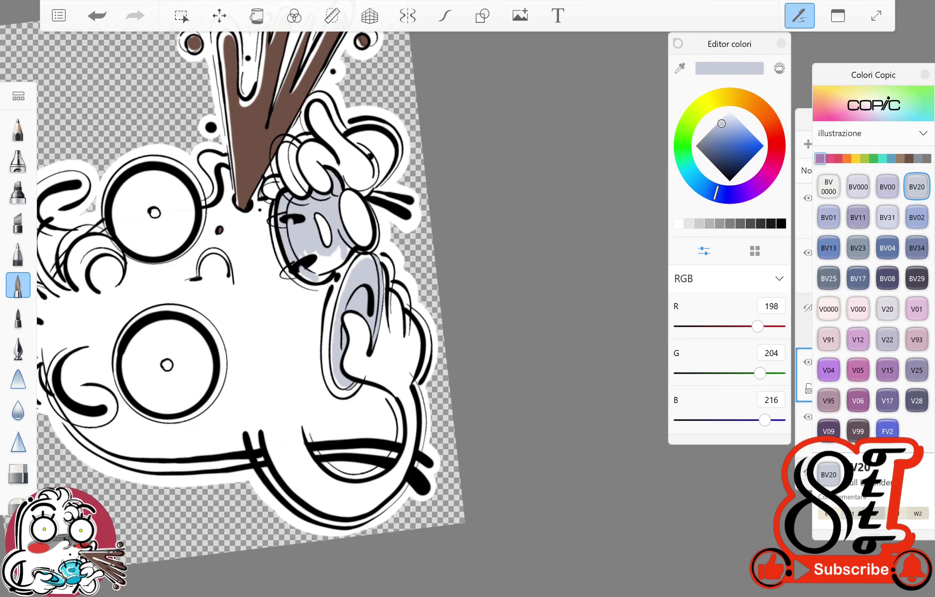
left_click_drag(358, 194, 354, 242)
key("e")
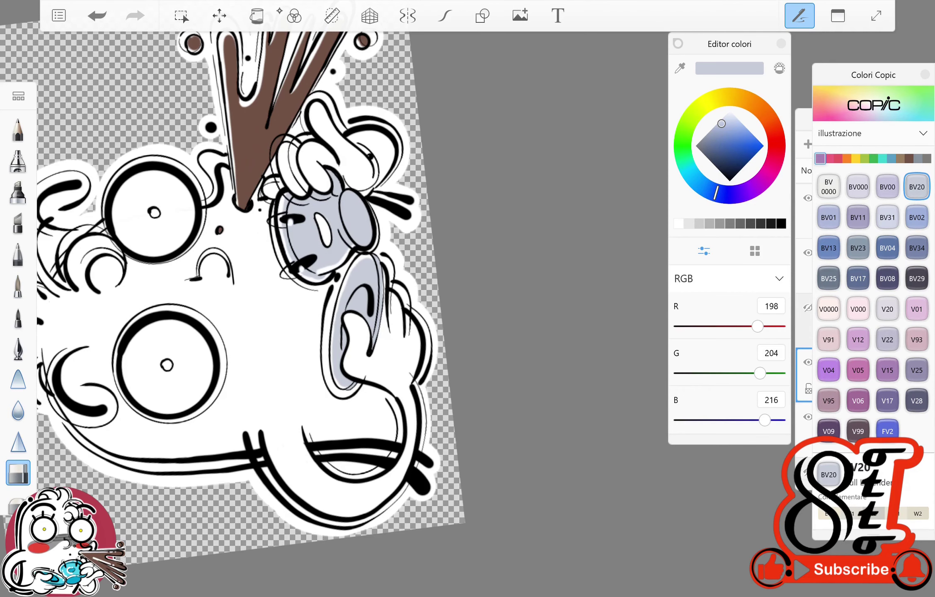
Step: Shade the saucer's outer edge and the cup's oval base with Copic BV01
left_click(18, 285)
left_click(829, 217)
scroll(270, 291, "up", 3)
left_click_drag(309, 207, 306, 356)
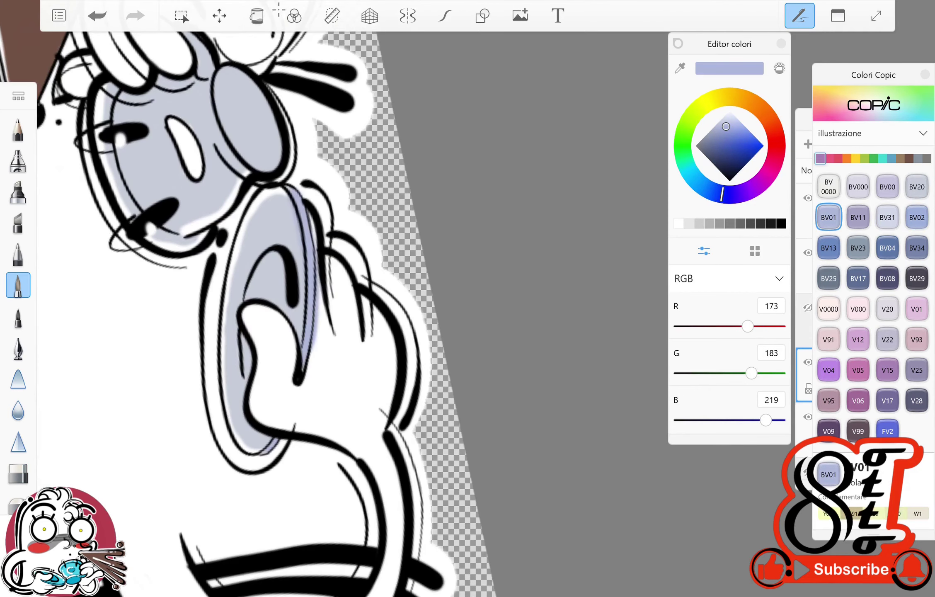
left_click_drag(309, 199, 306, 356)
key("ctrl+z")
left_click_drag(305, 249, 309, 360)
scroll(270, 290, "down", 3)
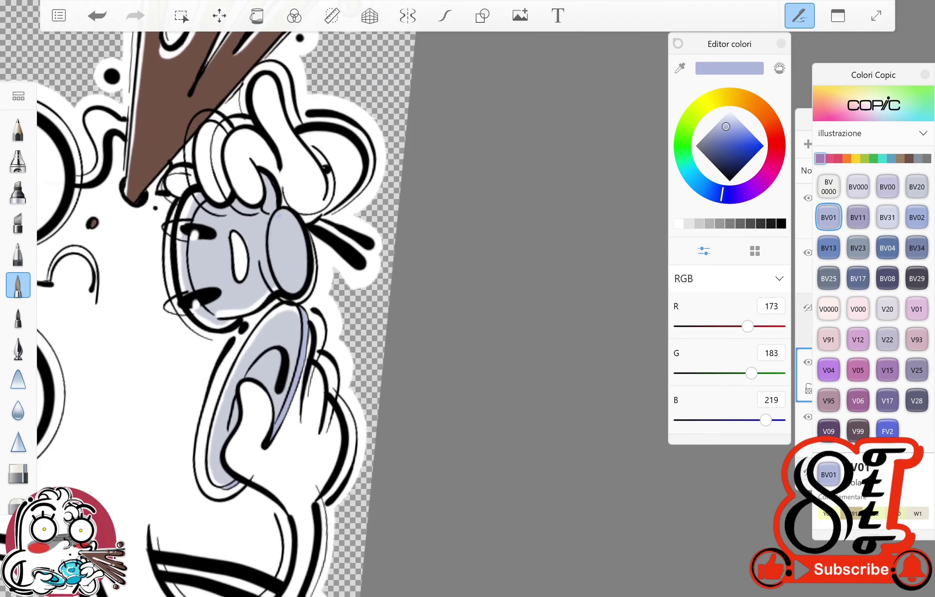
scroll(228, 299, "down", 5)
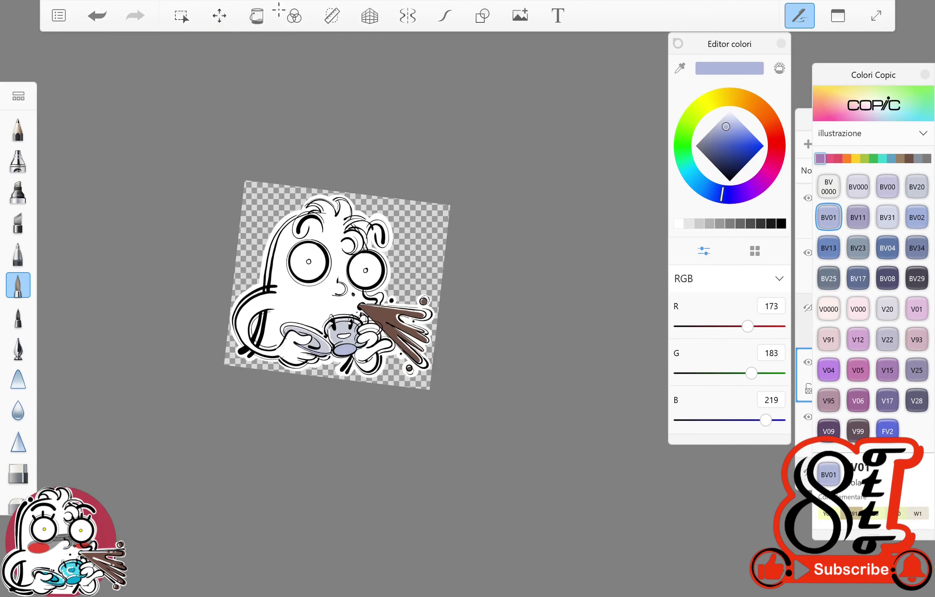
Step: Try painting thick rings around both eyes in mid grey (RGB 127)
left_click(829, 157)
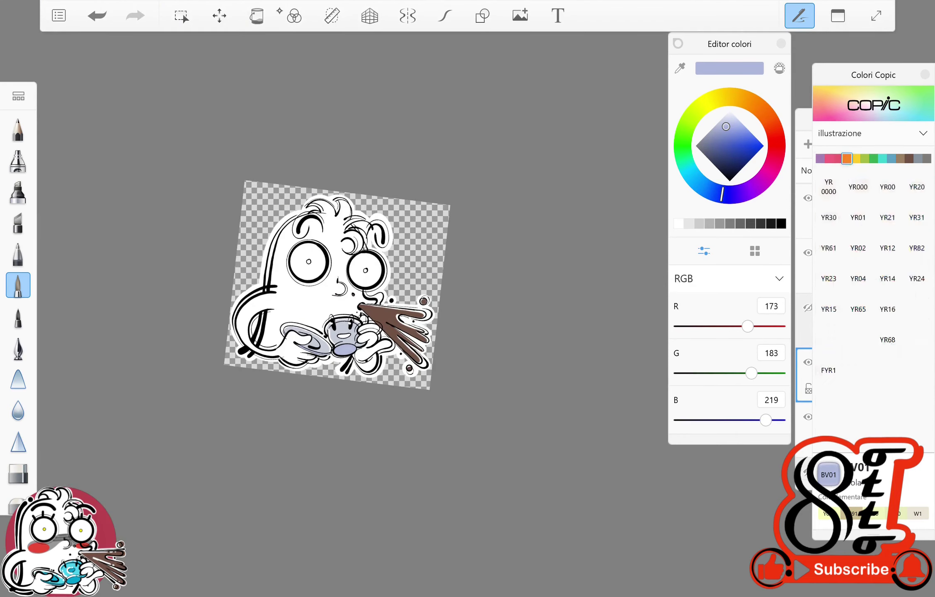
left_click(858, 278)
left_click_drag(731, 125, 696, 146)
scroll(332, 286, "up", 5)
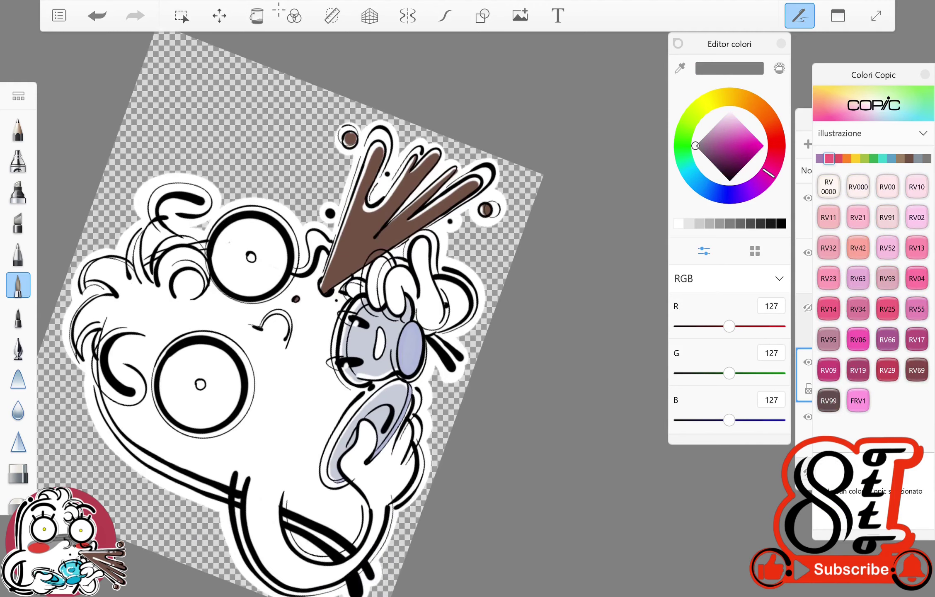
key("ctrl+z")
left_click(444, 15)
mouse_move(199, 253)
left_mouse_down()
mouse_move(290, 292)
mouse_move(274, 317)
left_mouse_up()
left_click_drag(218, 321, 298, 286)
mouse_move(190, 248)
left_mouse_down()
mouse_move(219, 319)
mouse_move(153, 398)
left_mouse_up()
left_click_drag(150, 419, 249, 431)
left_click_drag(249, 332, 157, 448)
left_click_drag(141, 344, 257, 440)
left_click_drag(136, 390, 245, 327)
left_click_drag(149, 373, 252, 440)
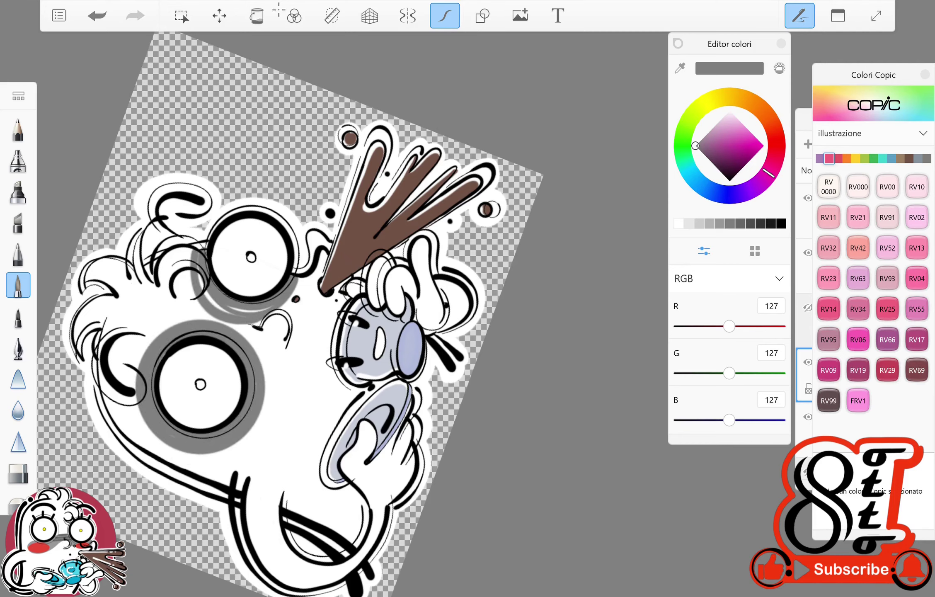
Step: Undo the grey strokes around the eyes
key("ctrl+z")
key("ctrl+z")
key("ctrl+z")
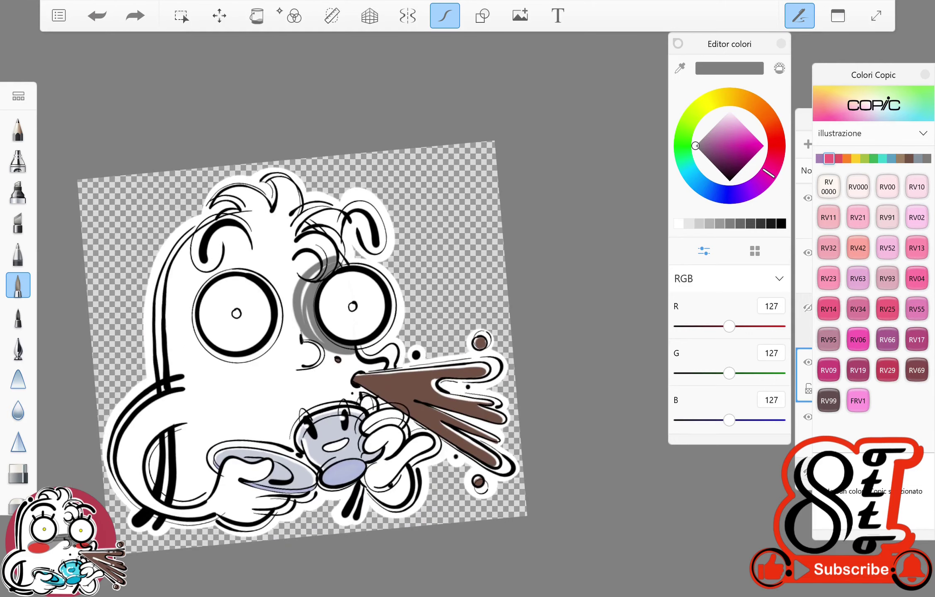
left_click(917, 248)
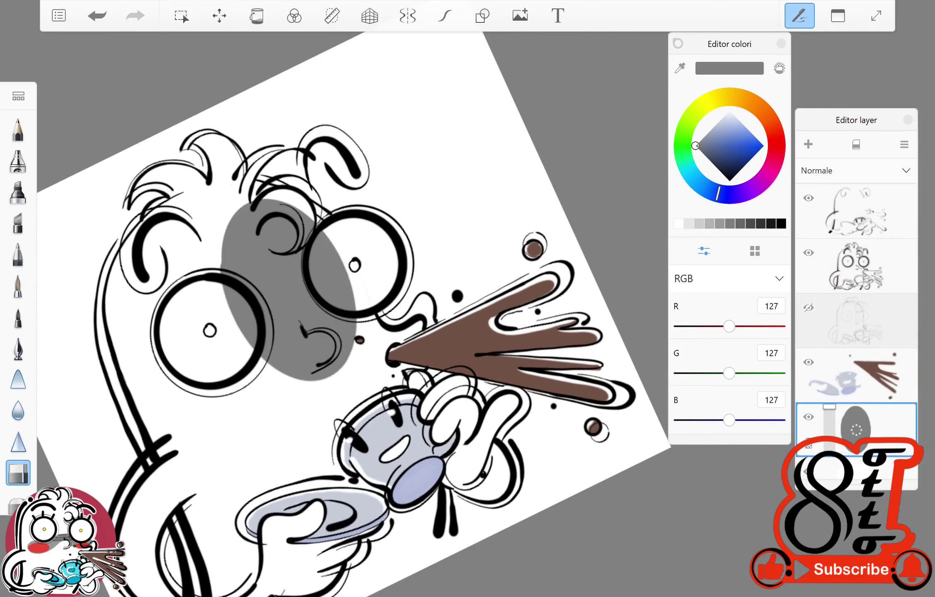
Step: Try erasing the grey ellipse inside both eyes, and undo the erasing together with the ellipse
mouse_move(251, 290)
left_mouse_down()
mouse_move(234, 346)
mouse_move(234, 334)
left_mouse_up()
left_click_drag(319, 234, 350, 304)
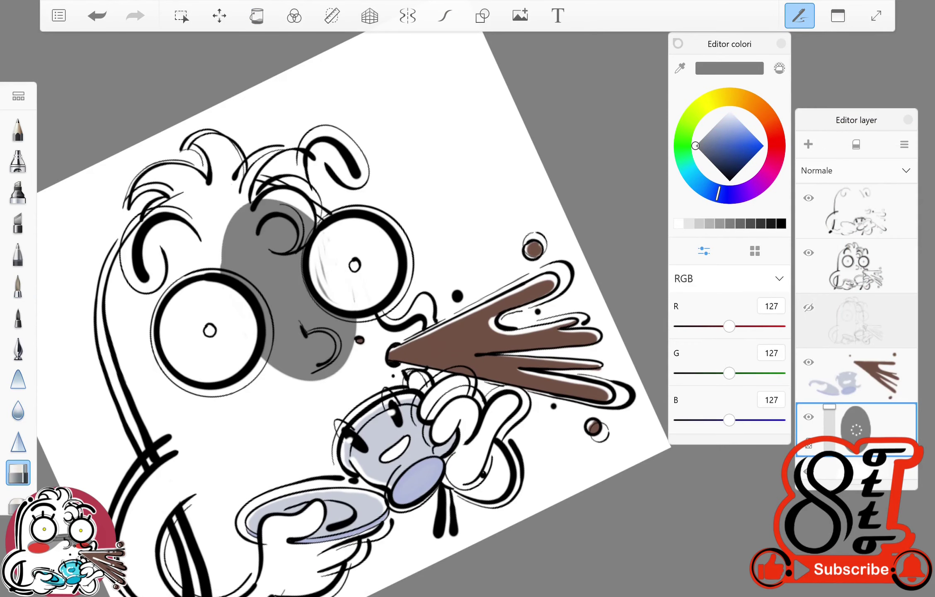
key("ctrl+z")
key("ctrl+z")
key("ctrl+z")
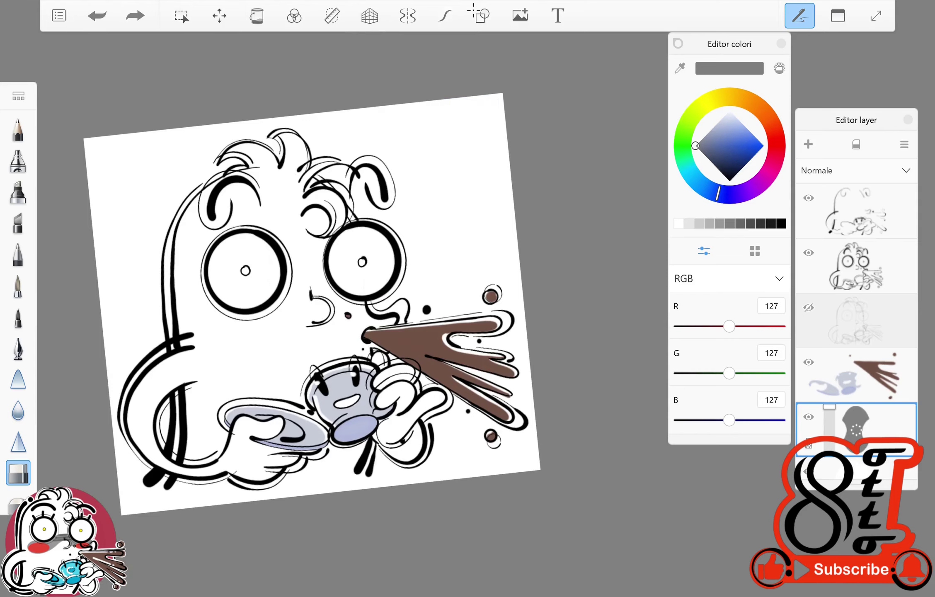
Step: Outline a curved shadow beneath the eyes and across the nose in grey (RGB 153) and flood-fill it
left_click(18, 285)
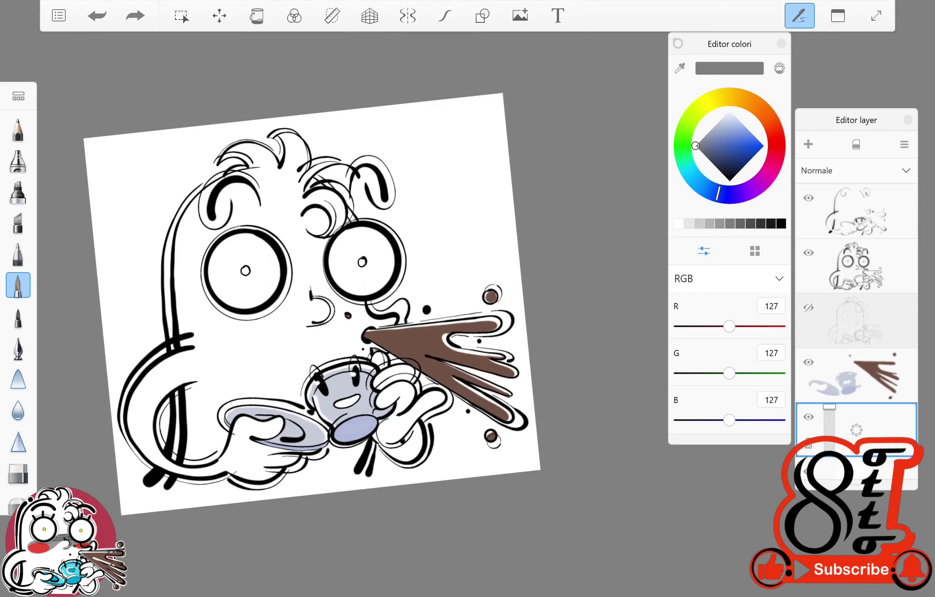
left_click_drag(290, 207, 406, 322)
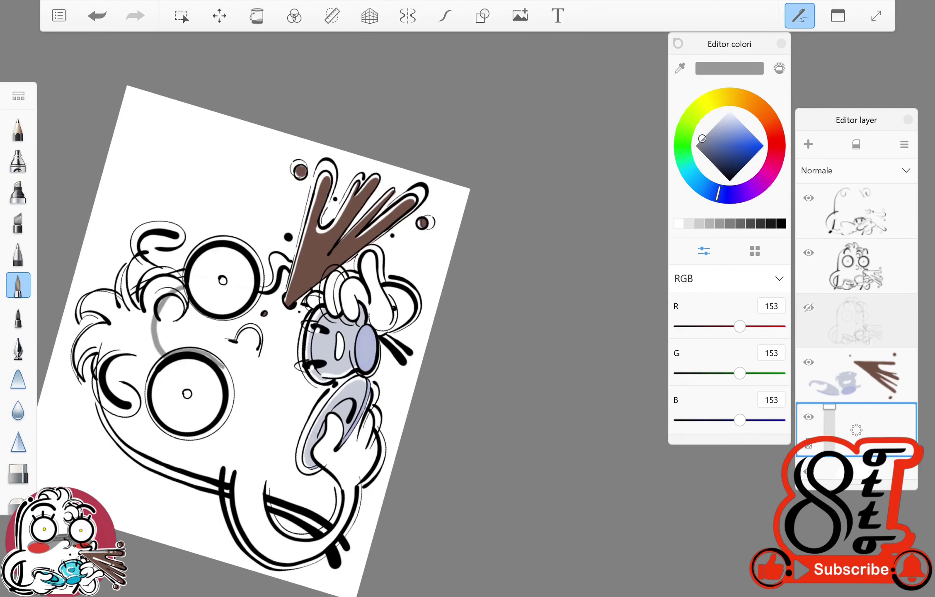
key("ctrl+z")
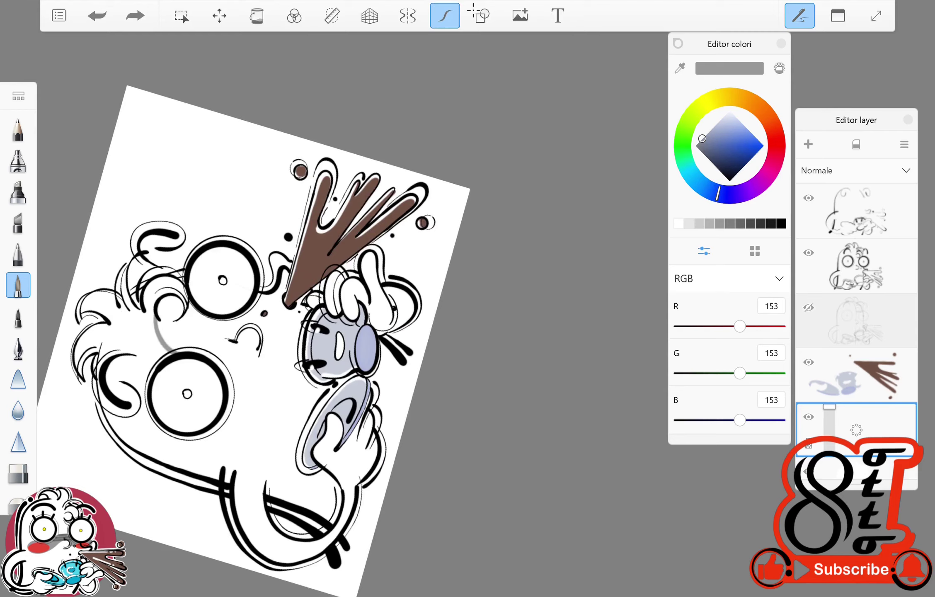
left_click_drag(201, 447, 234, 340)
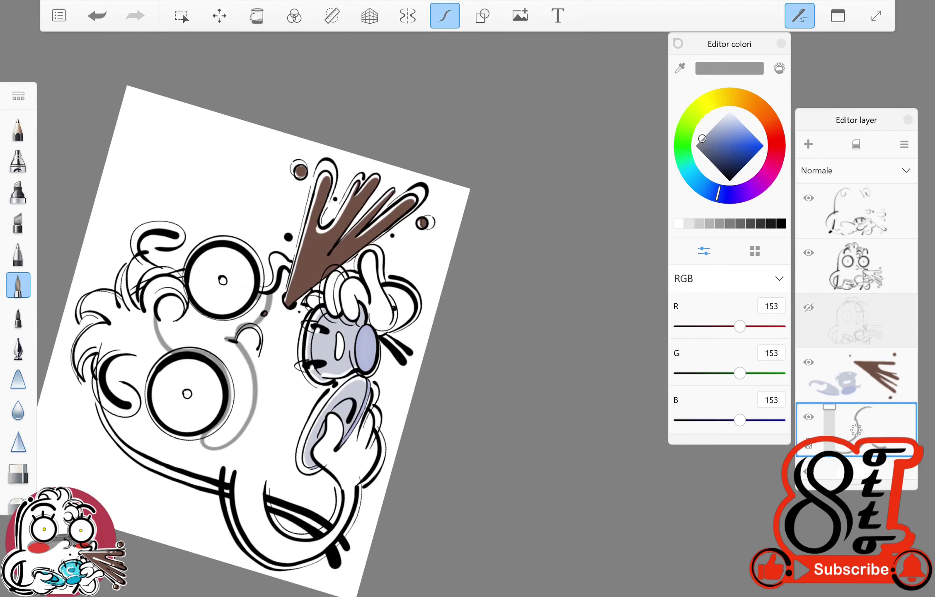
left_click_drag(265, 294, 188, 317)
left_click(257, 16)
left_click(240, 365)
Step: Erase the excess grey around the eyes and inside the brow curl between them
left_click(18, 473)
left_click_drag(256, 339, 290, 290)
left_click_drag(161, 205, 195, 232)
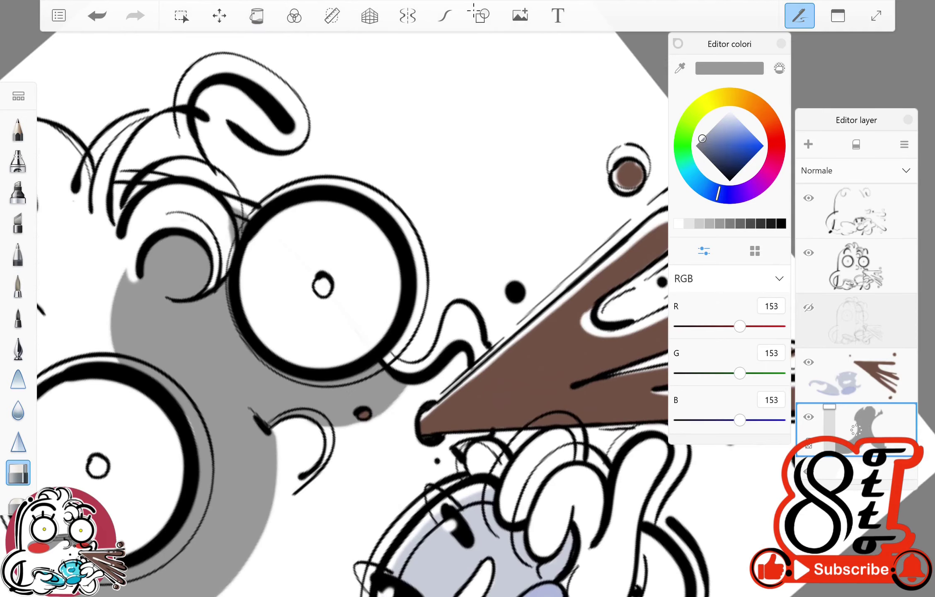
left_click_drag(323, 286, 274, 339)
mouse_move(195, 296)
left_mouse_down()
mouse_move(240, 266)
mouse_move(207, 255)
left_mouse_up()
mouse_move(273, 340)
left_mouse_down()
mouse_move(265, 332)
mouse_move(257, 340)
mouse_move(269, 348)
mouse_move(269, 339)
left_mouse_up()
Step: Draw short black eyelashes above both eyes with the inking pen on the main line art layer
left_click(855, 265)
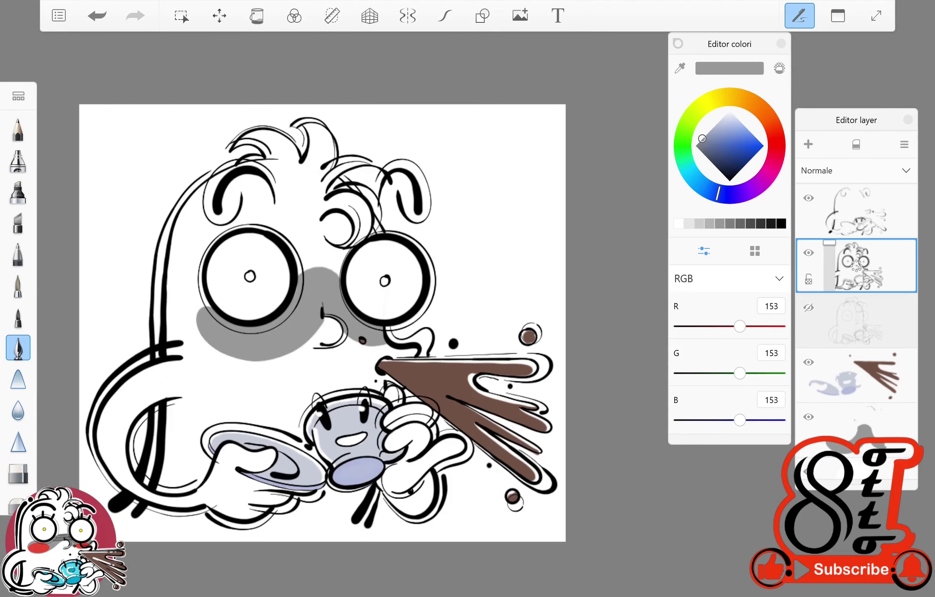
left_click(18, 347)
left_click(781, 224)
mouse_move(269, 339)
left_mouse_down()
mouse_move(273, 327)
mouse_move(281, 344)
left_mouse_up()
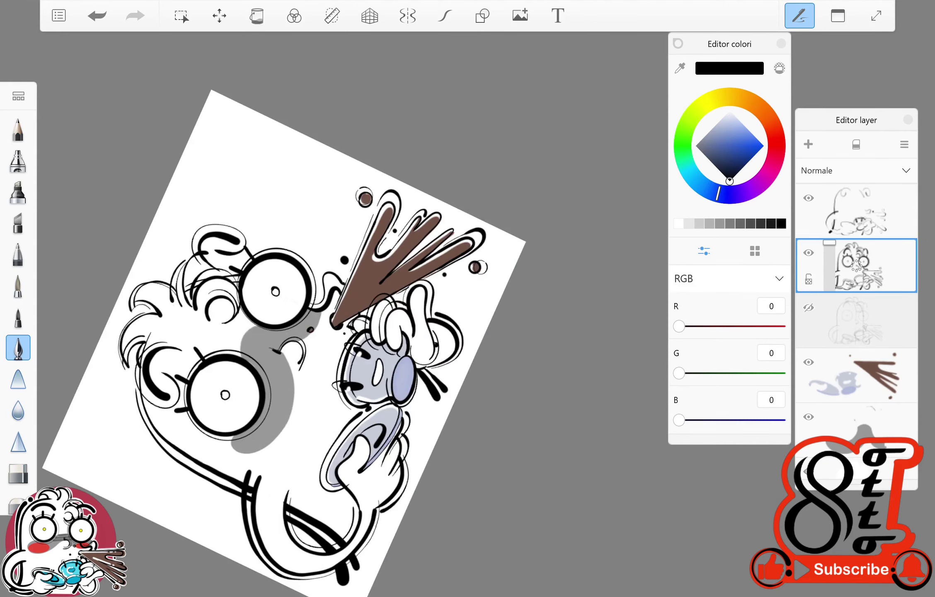
Step: Return to the shadow layer and touch up the shadow beneath the eyes with the brush in grey (RGB 153)
left_click(856, 418)
mouse_move(269, 340)
left_mouse_down()
mouse_move(266, 332)
mouse_move(274, 336)
left_mouse_up()
left_click(18, 285)
left_click(720, 224)
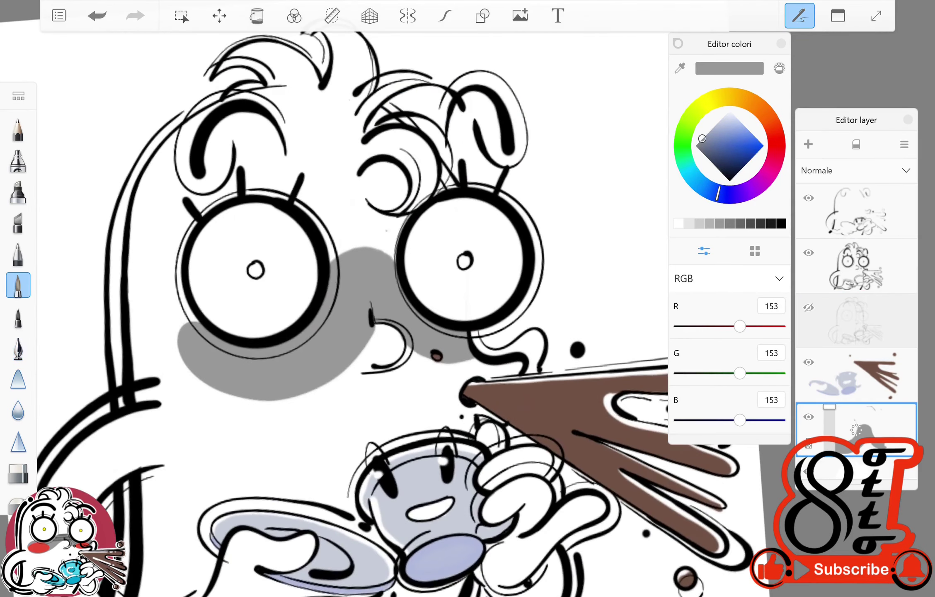
mouse_move(290, 290)
left_mouse_down()
mouse_move(282, 298)
mouse_move(298, 290)
mouse_move(291, 306)
mouse_move(290, 291)
left_mouse_up()
Step: Paint rosy blush patches on both cheeks below the eyes with Copic R14
left_click(838, 16)
left_click(823, 202)
left_click(917, 263)
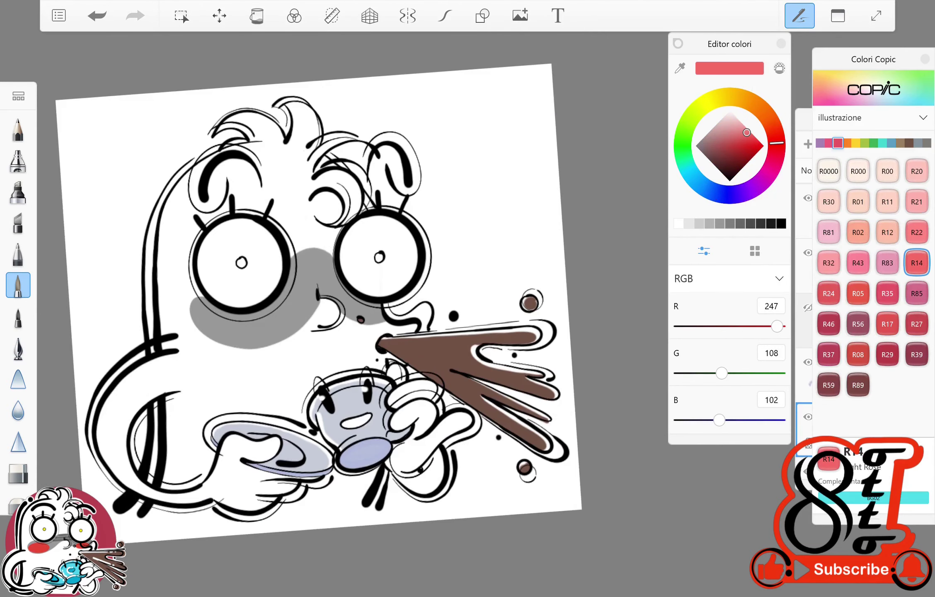
left_click(444, 15)
left_click_drag(212, 309, 205, 343)
key("ctrl+z")
left_click_drag(211, 306, 207, 308)
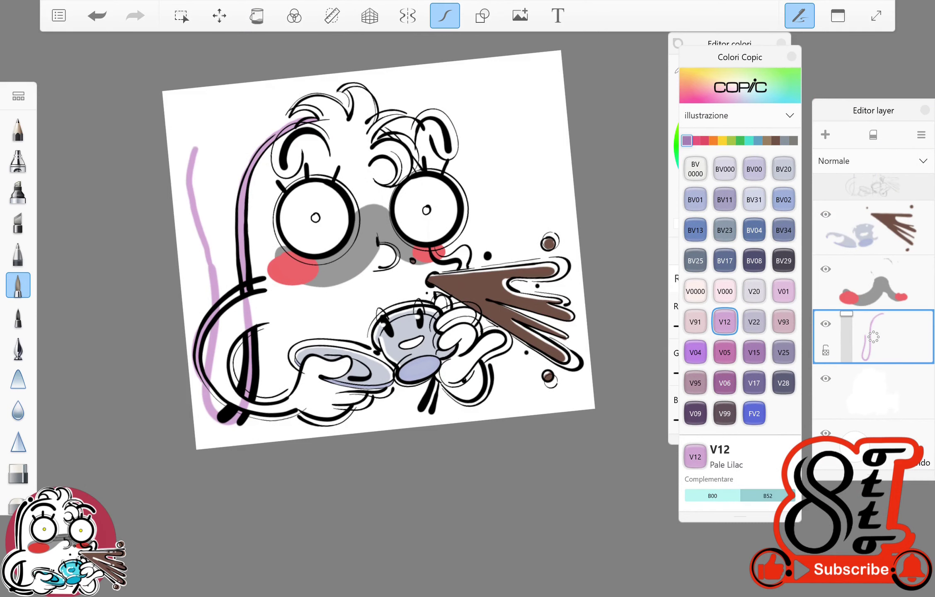
Step: Draw the curved outer edge of a background shape around the character's back and head in Copic V12
mouse_move(193, 150)
left_mouse_down()
mouse_move(476, 97)
mouse_move(539, 245)
left_mouse_up()
key("ctrl+z")
key("ctrl+z")
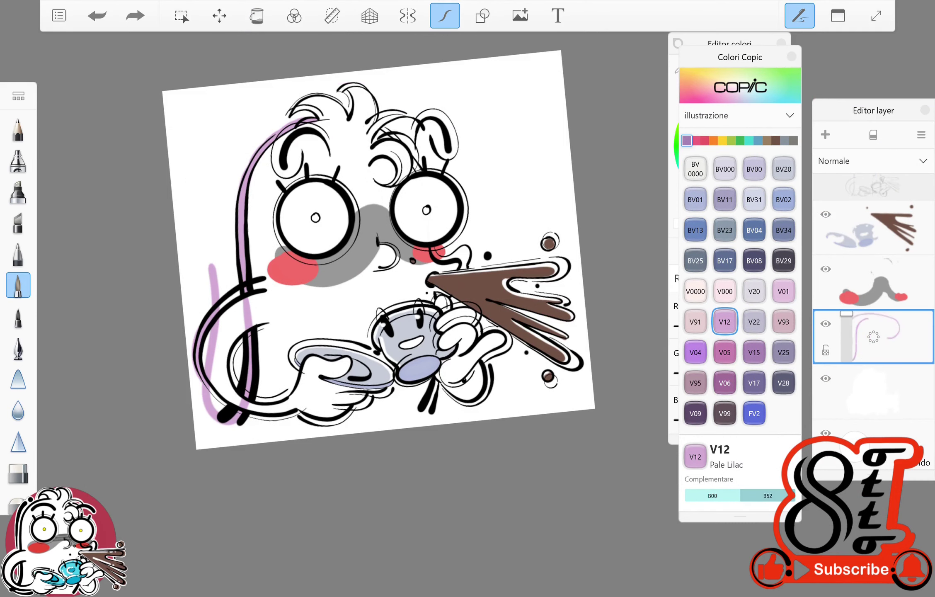
key("ctrl+y")
left_click_drag(389, 77, 477, 68)
key("ctrl+z")
mouse_move(207, 247)
left_mouse_down()
mouse_move(213, 126)
mouse_move(331, 85)
mouse_move(529, 67)
left_mouse_up()
Step: Close the background outline with straight edges beside the coffee splash and fill the shape with V12
left_click_drag(555, 269, 340, 203)
mouse_move(141, 379)
left_mouse_down()
mouse_move(158, 316)
mouse_move(192, 305)
left_mouse_up()
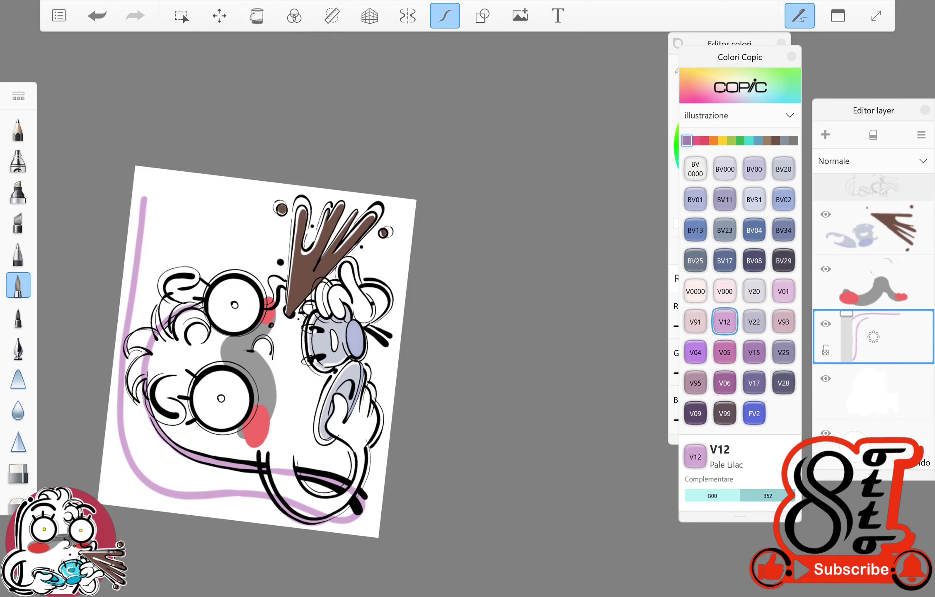
mouse_move(228, 274)
left_mouse_down()
mouse_move(267, 290)
mouse_move(265, 207)
left_mouse_up()
left_click_drag(145, 198, 266, 209)
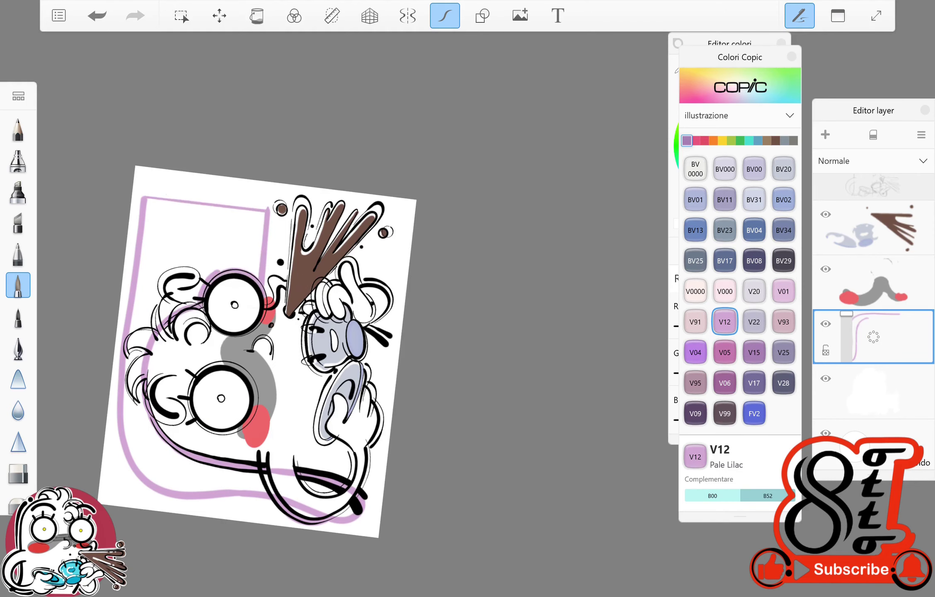
key("f")
left_click(195, 241)
Step: Erase the lilac that covers the inside of the character's arm near the elbow
key("e")
scroll(257, 314, "up", 5)
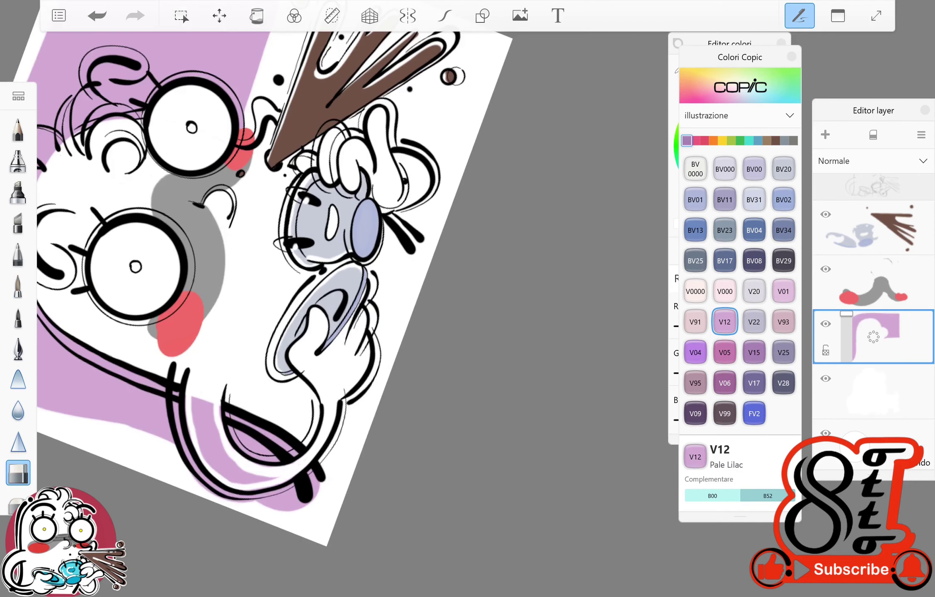
left_click(729, 43)
mouse_move(203, 414)
left_mouse_down()
mouse_move(212, 460)
mouse_move(249, 477)
left_mouse_up()
scroll(269, 290, "up", 5)
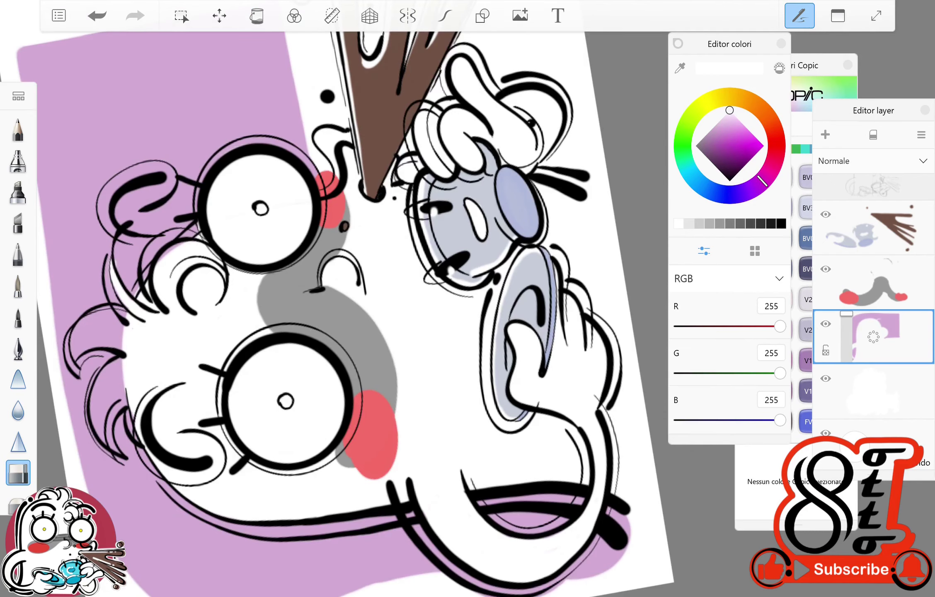
Step: Erase the lilac inside the hair tufts on top of the character's head
scroll(352, 311, "up", 3)
scroll(352, 310, "down", 3)
scroll(352, 311, "up", 3)
scroll(353, 248, "up", 3)
mouse_move(178, 360)
left_mouse_down()
mouse_move(265, 439)
mouse_move(241, 431)
left_mouse_up()
left_click_drag(203, 371, 245, 437)
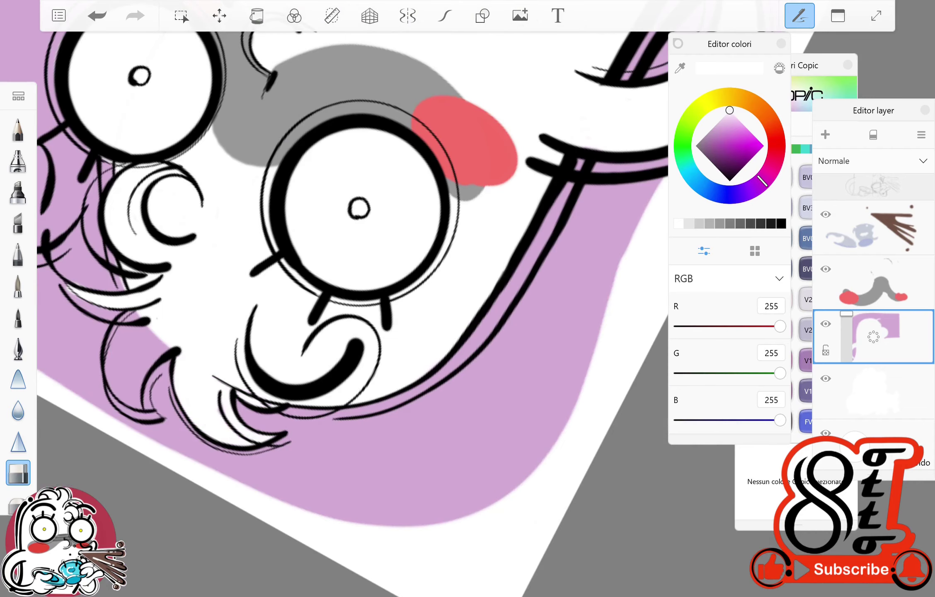
scroll(331, 290, "down", 3)
left_click_drag(243, 375, 282, 423)
left_click_drag(274, 370, 292, 420)
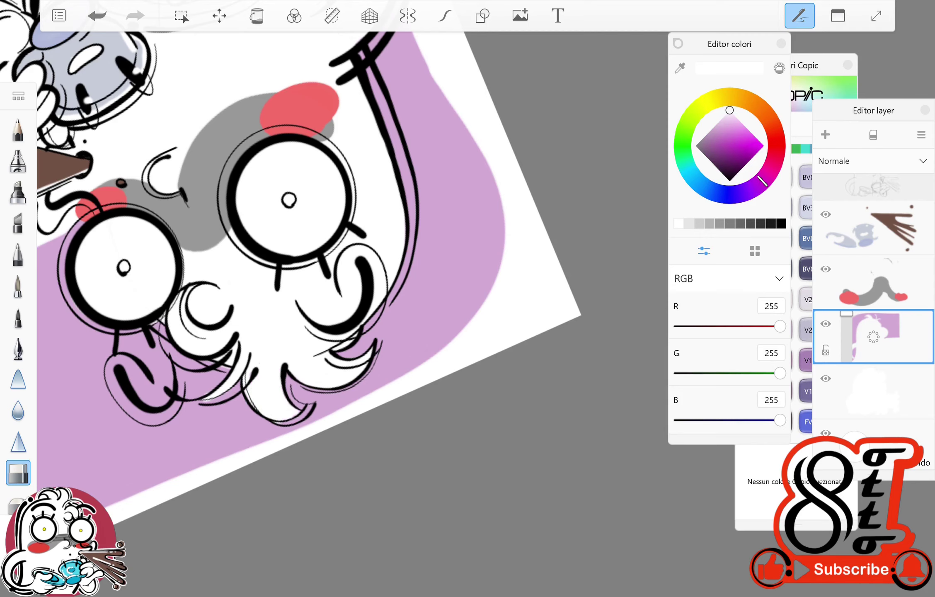
Step: Erase thin wavy lines across the lilac background with stroke smoothing on, dividing it into curved bands
left_click(463, 215, "alt")
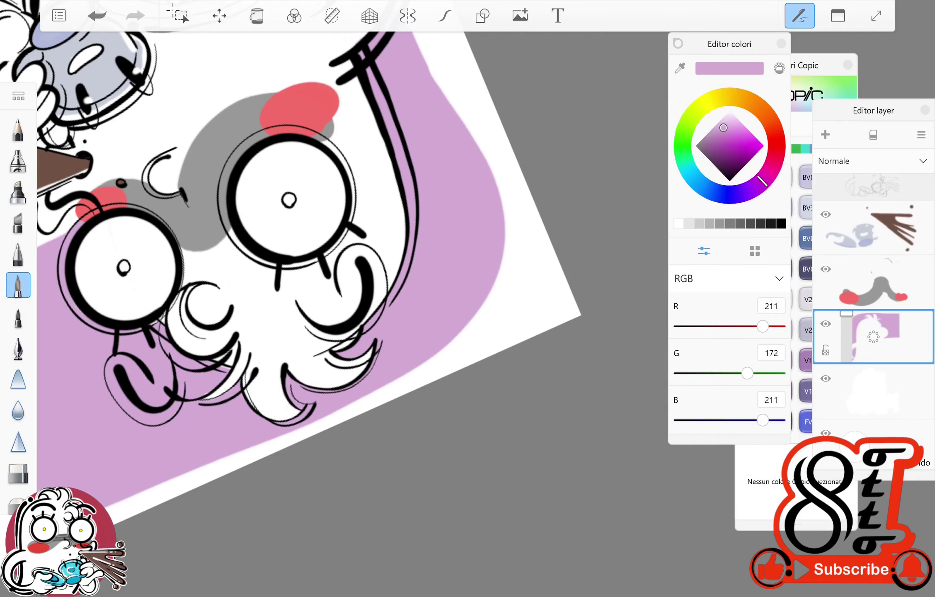
scroll(290, 290, "down", 5)
left_click(18, 472)
left_click(445, 16)
scroll(291, 331, "up", 3)
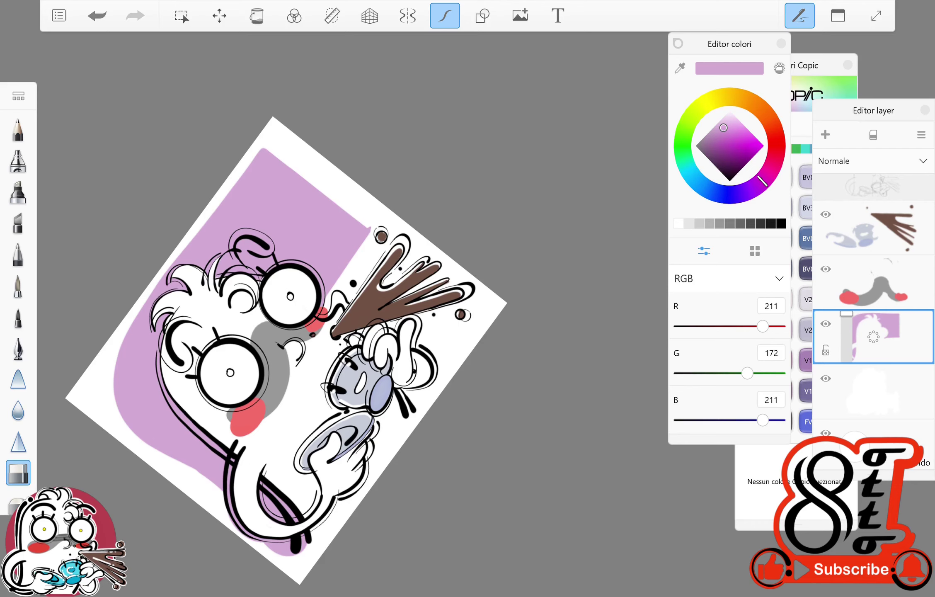
scroll(291, 311, "up", 2)
mouse_move(196, 112)
left_mouse_down()
mouse_move(158, 253)
mouse_move(140, 542)
left_mouse_up()
left_click_drag(253, 129, 208, 554)
left_click_drag(302, 149, 255, 565)
scroll(290, 311, "down", 3)
scroll(290, 310, "up", 4)
scroll(290, 311, "down", 2)
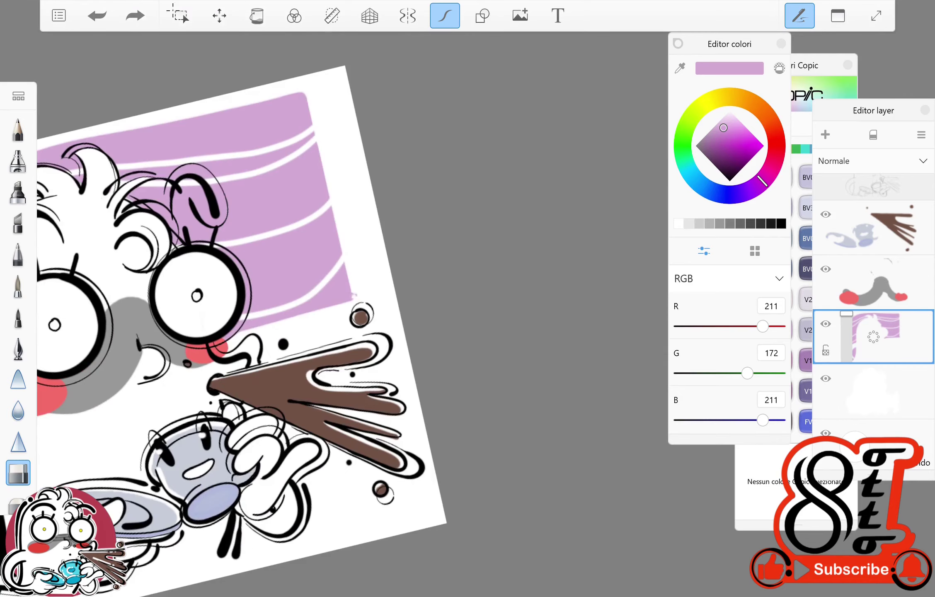
scroll(291, 311, "down", 3)
scroll(270, 290, "up", 3)
key("ctrl+z")
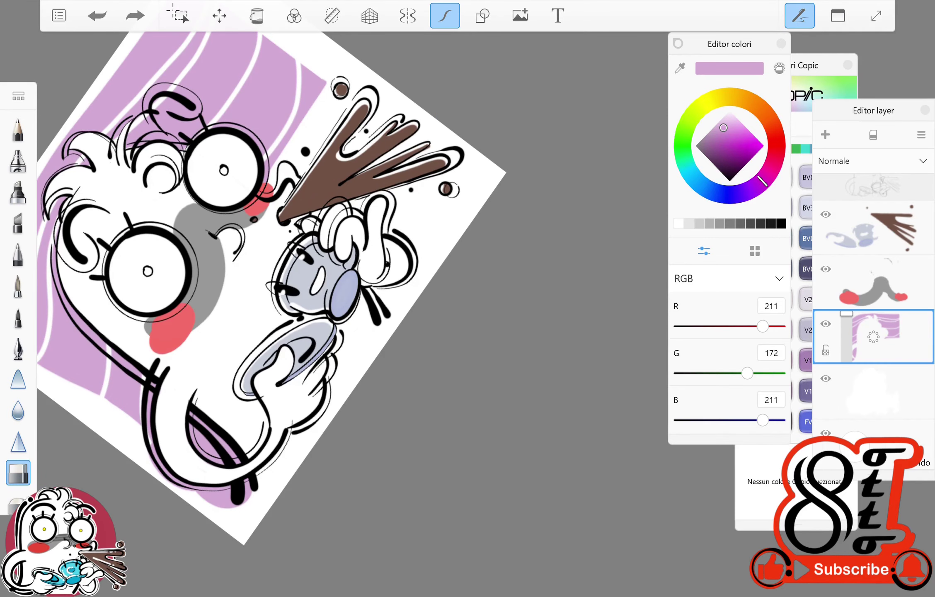
key("ctrl+y")
Step: Fill the narrow band below the uppermost one with Copic V04 and the wide band beneath it with V15
left_click(821, 65)
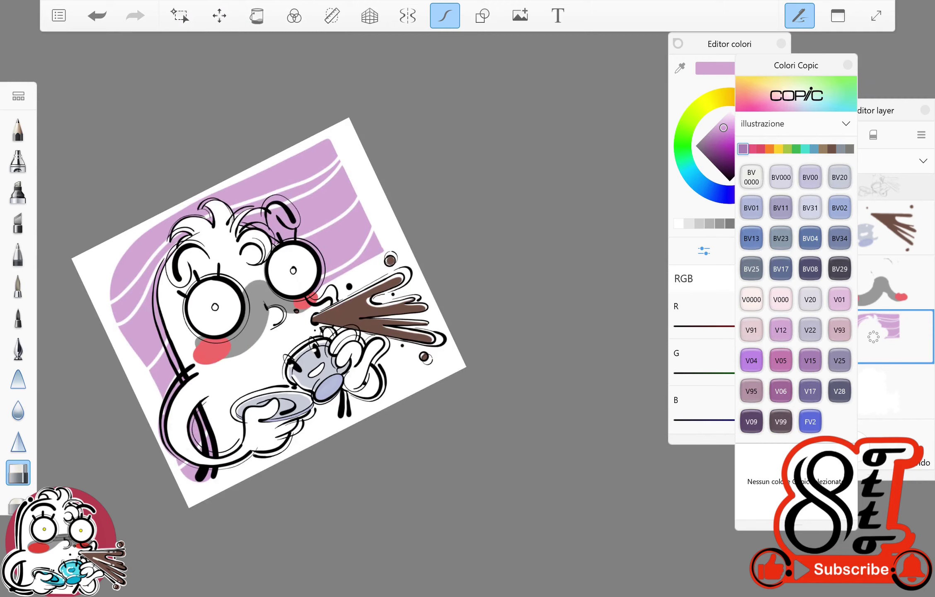
left_click(780, 329)
left_click(751, 360)
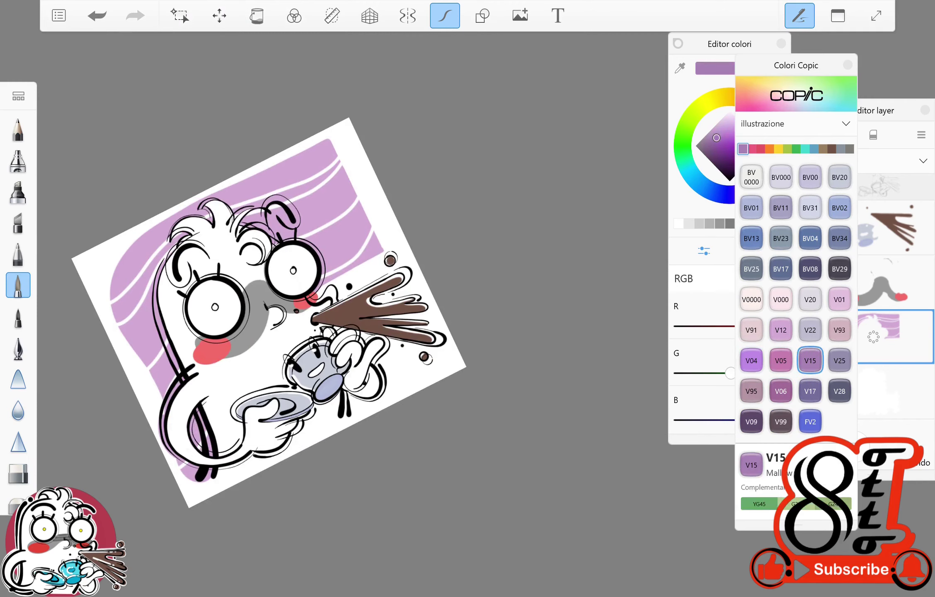
left_click(257, 15)
left_click(137, 286)
left_click(810, 360)
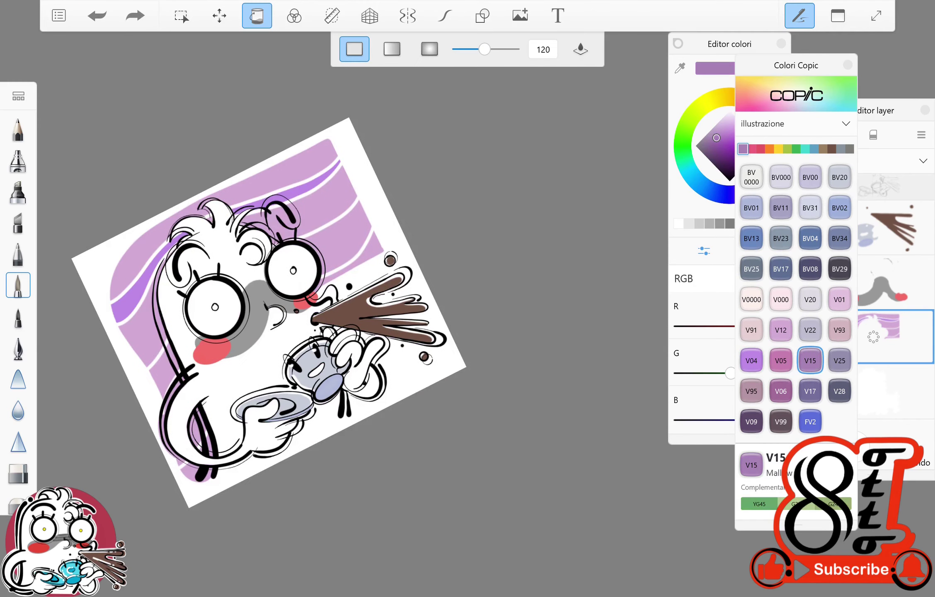
left_click(298, 199)
left_click(143, 315)
Step: Fill the next lower band with Copic V06 and the background pieces around the arm with V04 and V15
left_click(780, 391)
left_click(345, 227)
left_click(163, 373)
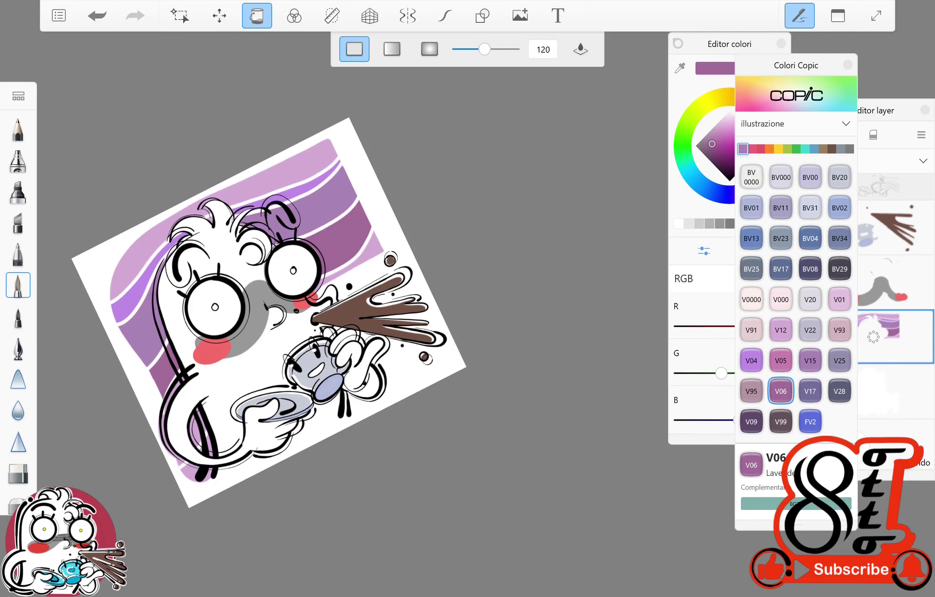
left_click(751, 360)
left_click(173, 422)
left_click(810, 360)
scroll(344, 338, "up", 5)
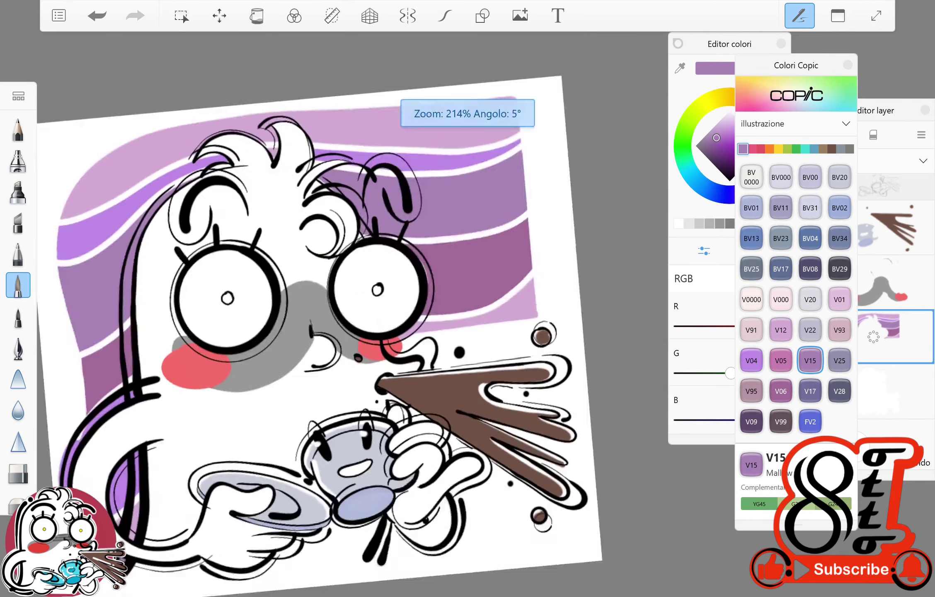
Step: Erase additional thin flowing lines through the purple bands on the background colour layer with the smoothed eraser
scroll(344, 338, "up", 1)
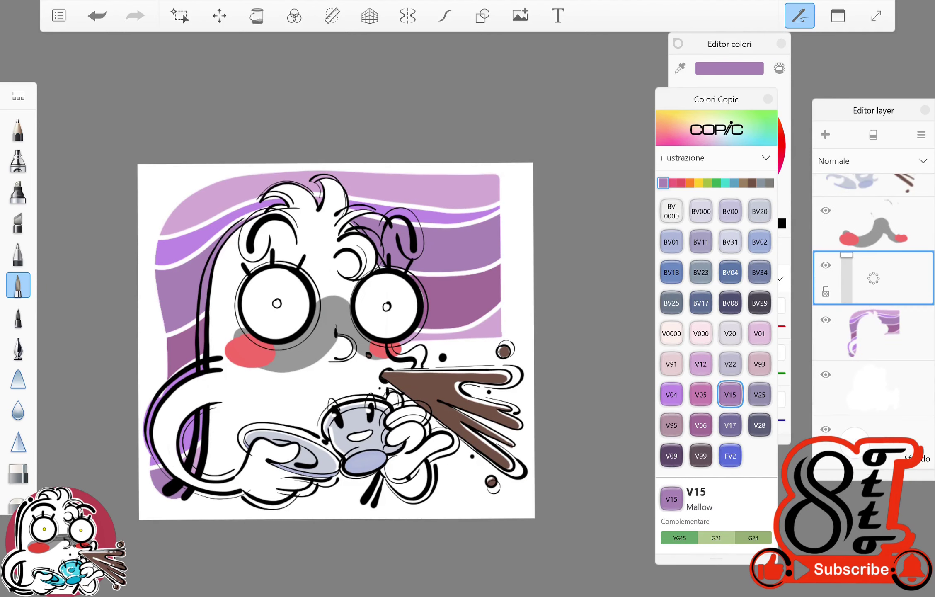
key("e")
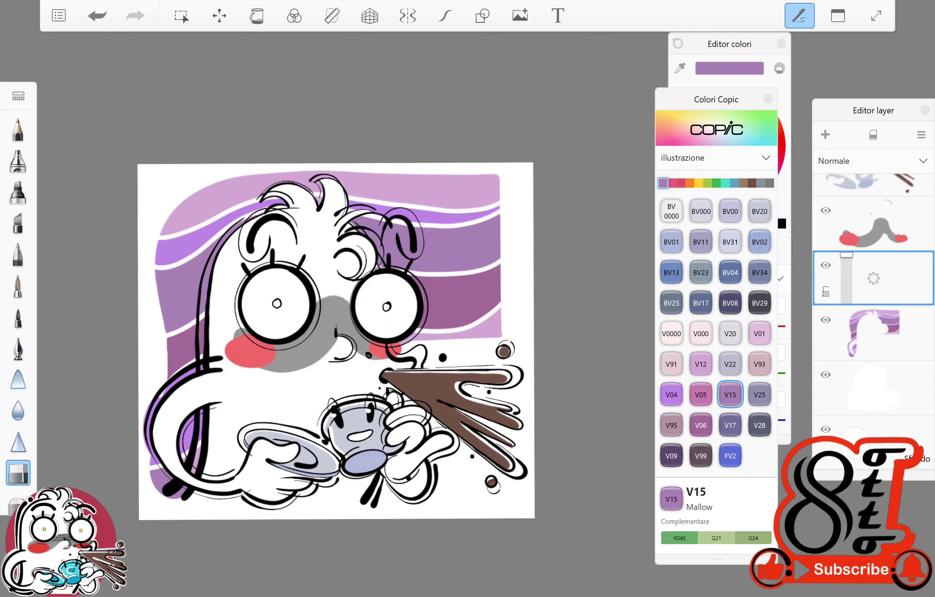
scroll(343, 338, "up", 2)
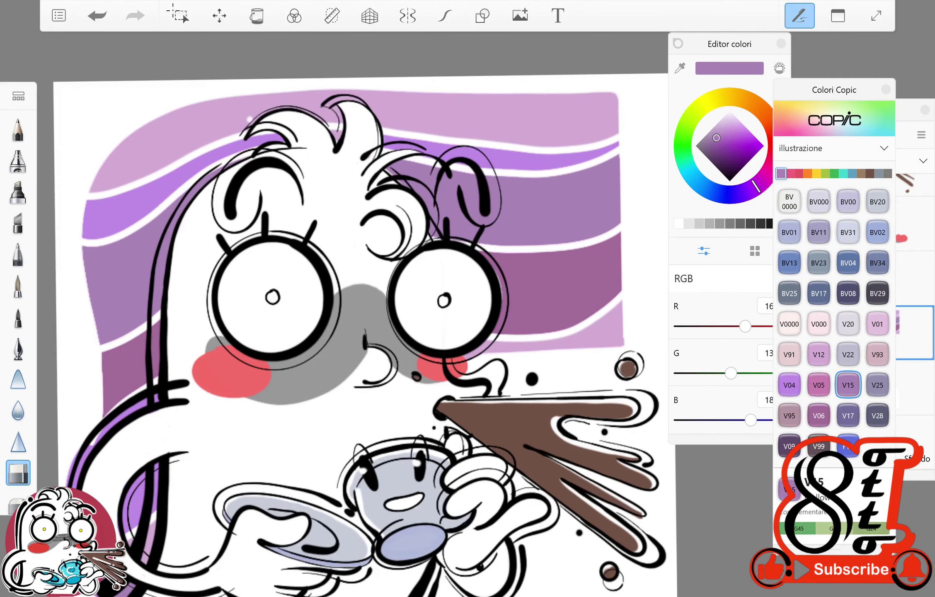
left_click_drag(344, 338, 373, 290)
left_click(444, 16)
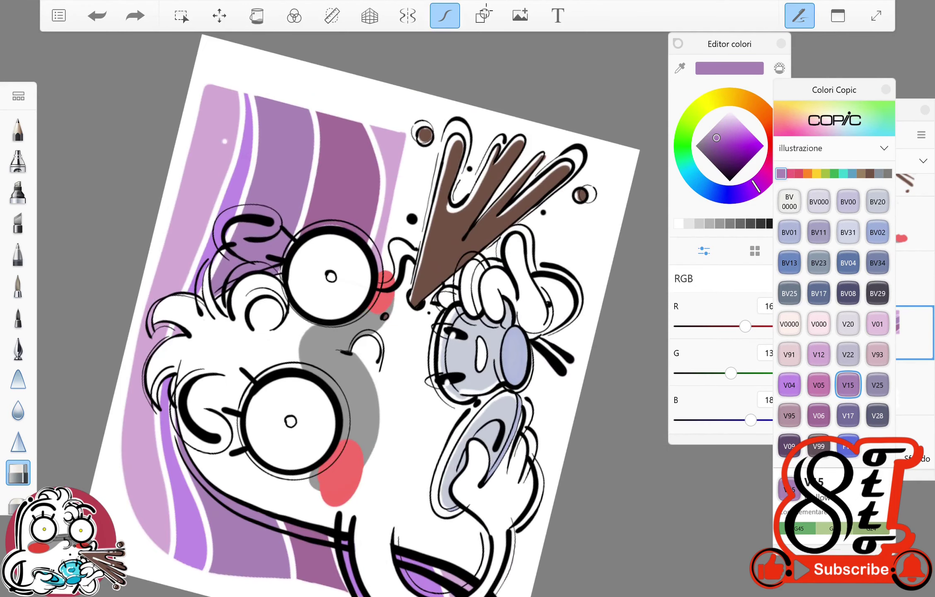
left_click_drag(224, 87, 124, 534)
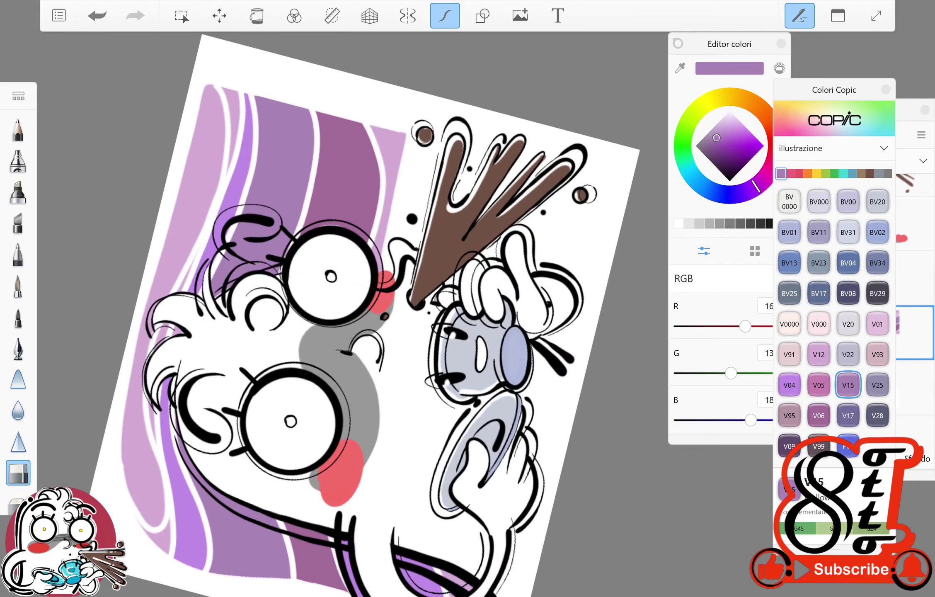
left_click_drag(331, 112, 302, 236)
key("ctrl+z")
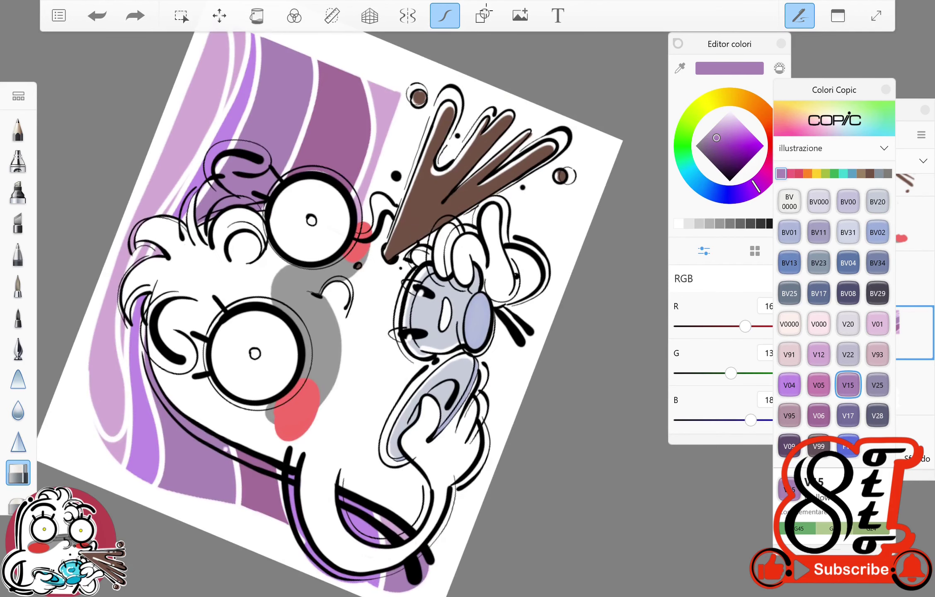
left_click_drag(295, 50, 313, 170)
scroll(332, 315, "down", 3)
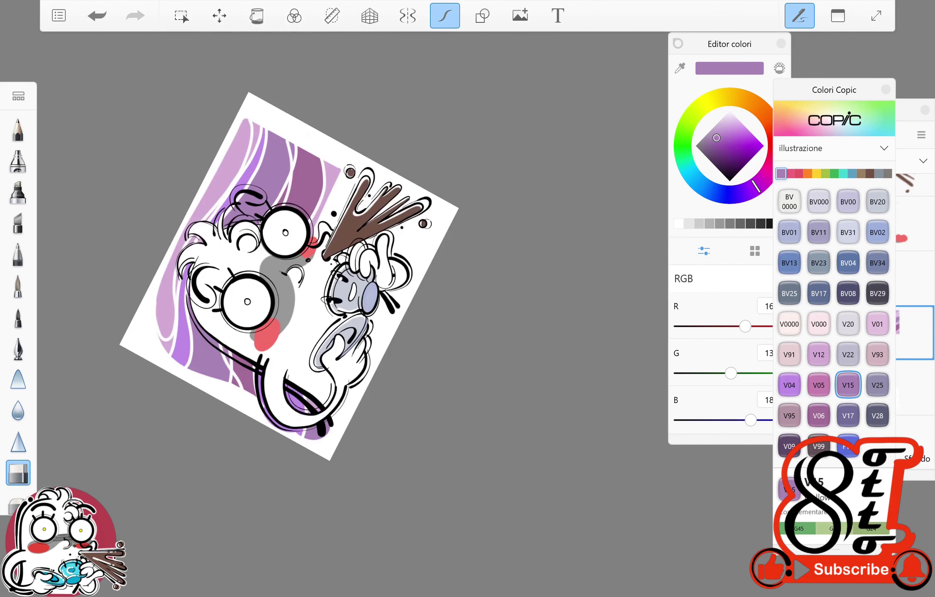
scroll(290, 274, "up", 3)
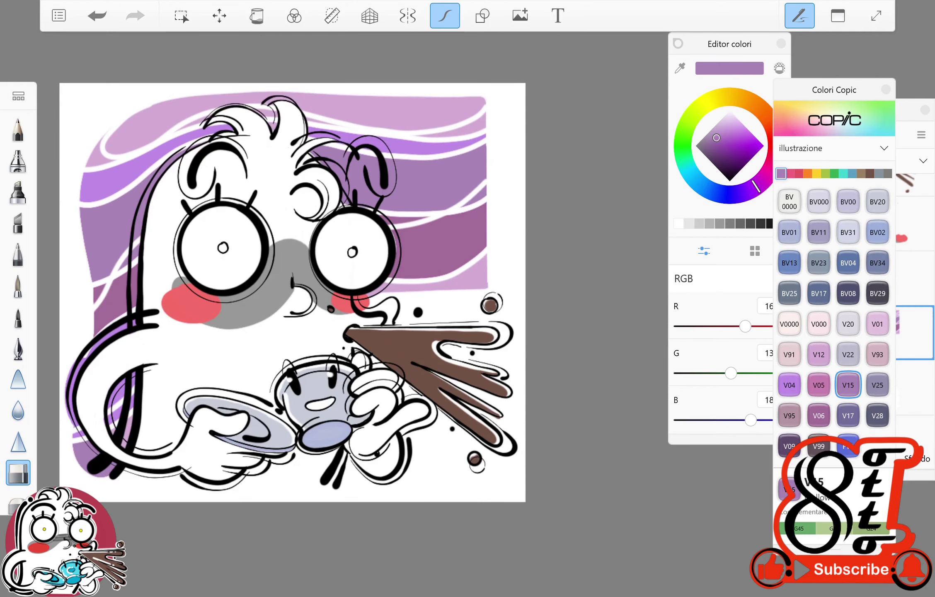
scroll(290, 290, "down", 3)
scroll(265, 323, "up", 3)
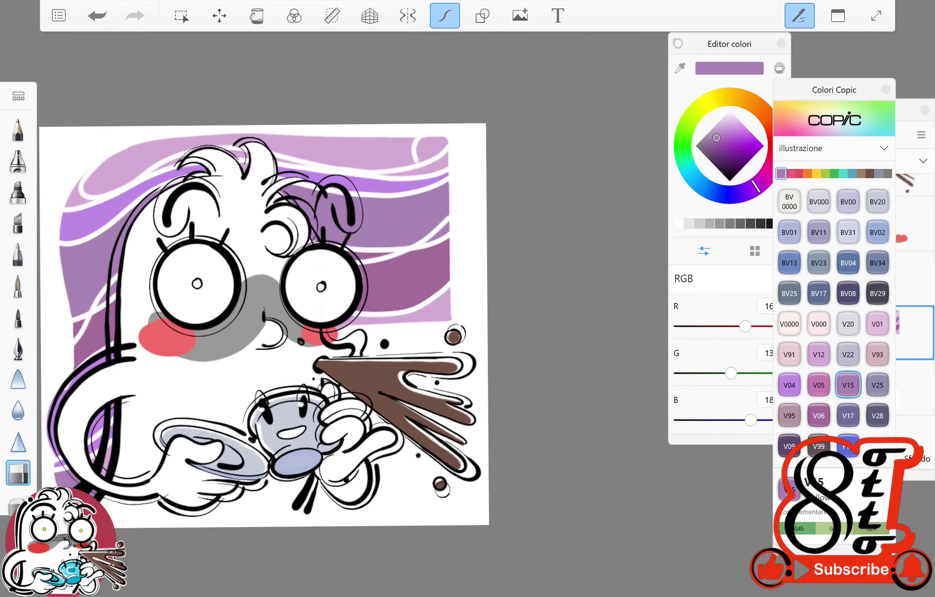
Step: Erase round bubble shapes of various sizes along the background's edge above the coffee splash
key("ctrl+z")
left_click_drag(431, 140, 434, 154)
left_click_drag(439, 167, 419, 266)
left_click_drag(433, 273, 436, 293)
left_click_drag(440, 212, 435, 237)
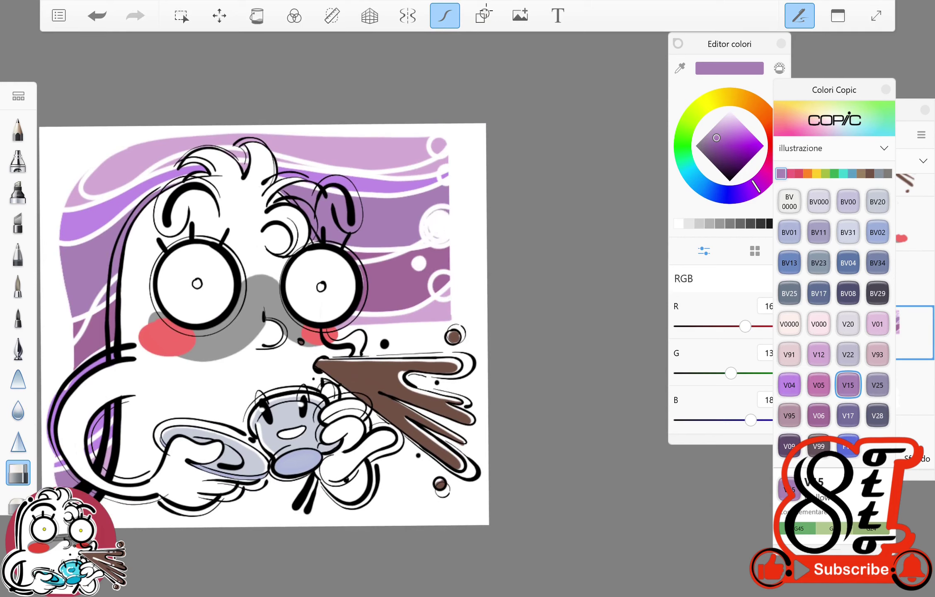
left_click_drag(392, 188, 396, 203)
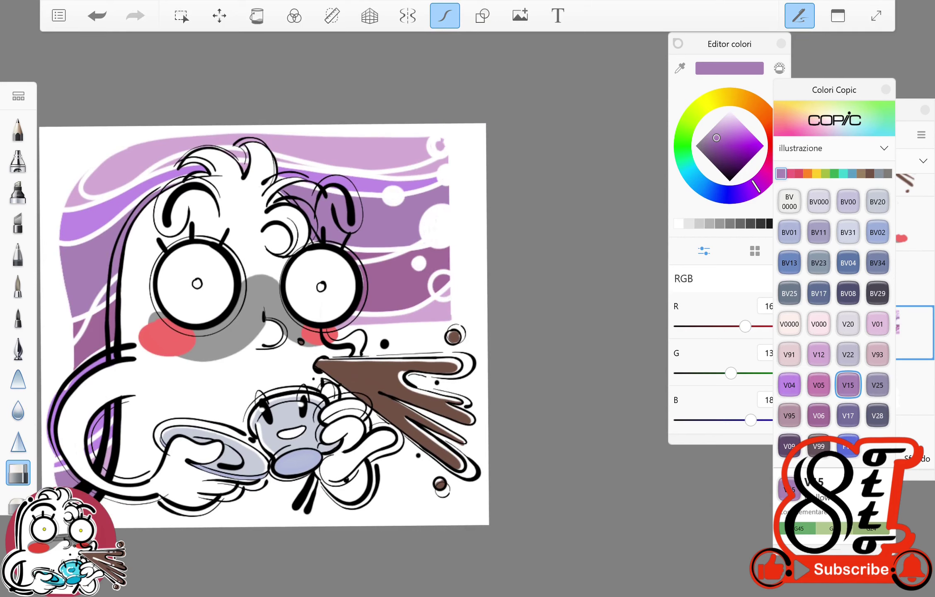
left_click_drag(265, 323, 486, 10)
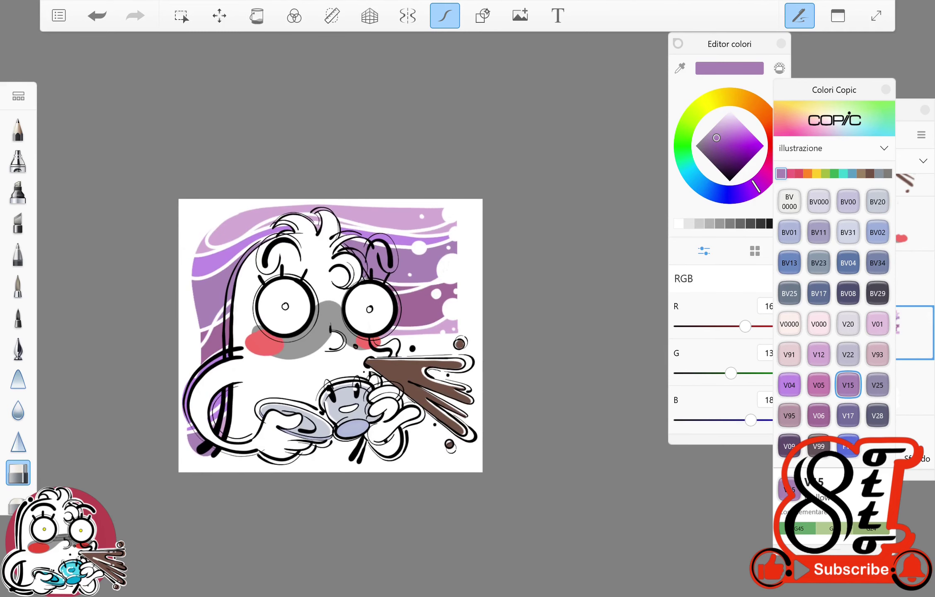
Step: Lower the opacity of the purple background layer to 72%
scroll(332, 332, "up", 5)
left_click(873, 332)
left_click_drag(846, 356, 847, 323)
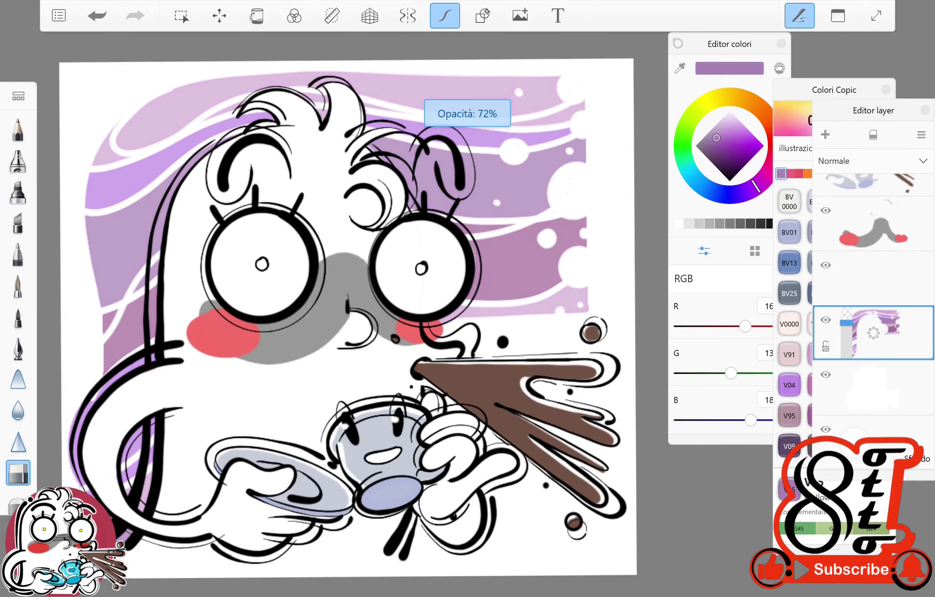
Step: Hide the Sfondo layer and ready the brush in white (RGB 255) on the white base layer beneath the purple bands
left_click(873, 387)
left_click(825, 428)
left_click(17, 285)
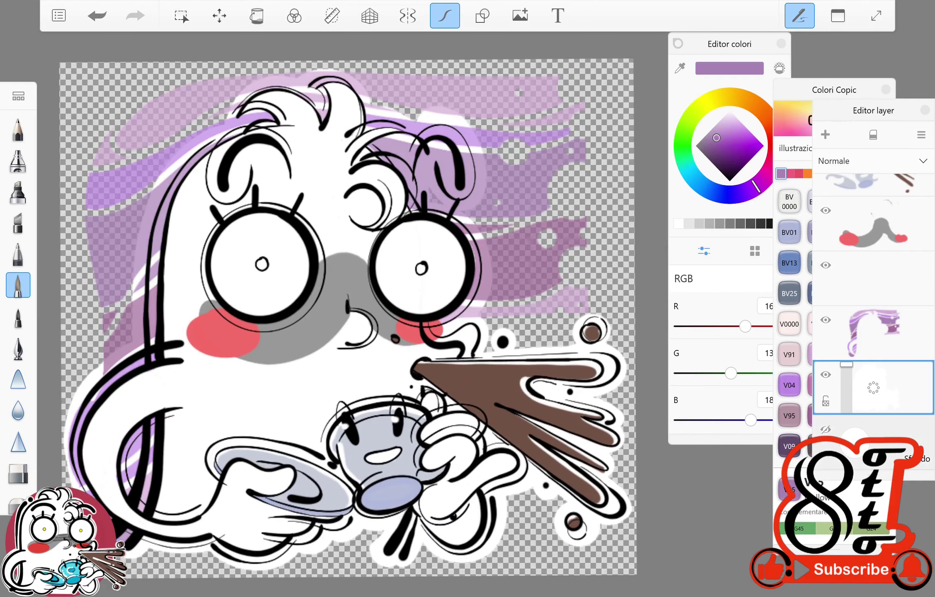
key("ctrl+z")
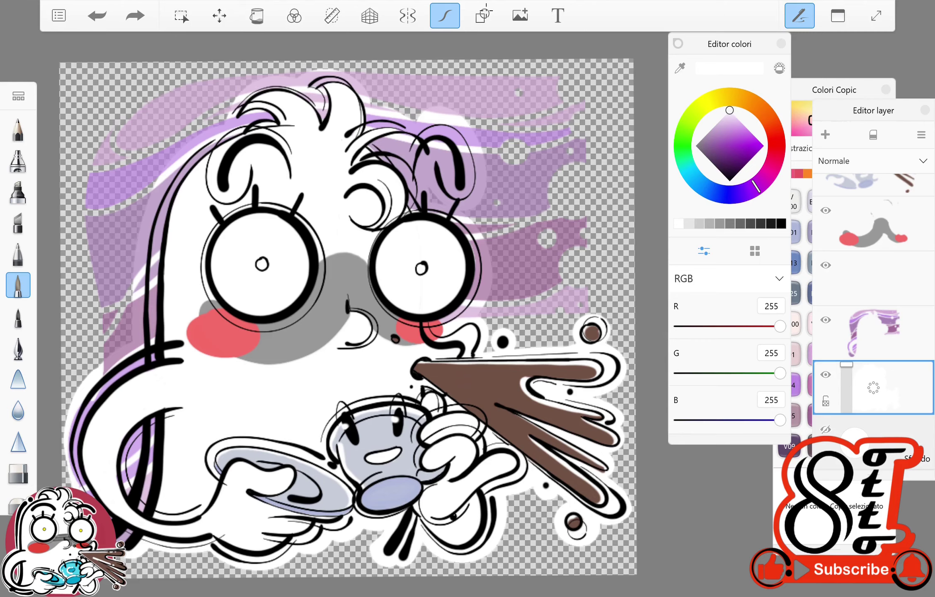
mouse_move(348, 290)
left_mouse_down()
mouse_move(377, 261)
mouse_move(398, 290)
left_mouse_up()
key("ctrl+z")
Step: Trace the purple background's outer edge in white on the base layer and fill behind it with white
left_click_drag(143, 407, 149, 195)
key("ctrl+z")
left_click_drag(164, 244, 162, 105)
key("ctrl+z")
mouse_move(149, 318)
left_mouse_down()
mouse_move(164, 120)
mouse_move(236, 83)
mouse_move(315, 87)
mouse_move(321, 104)
left_mouse_up()
key("f")
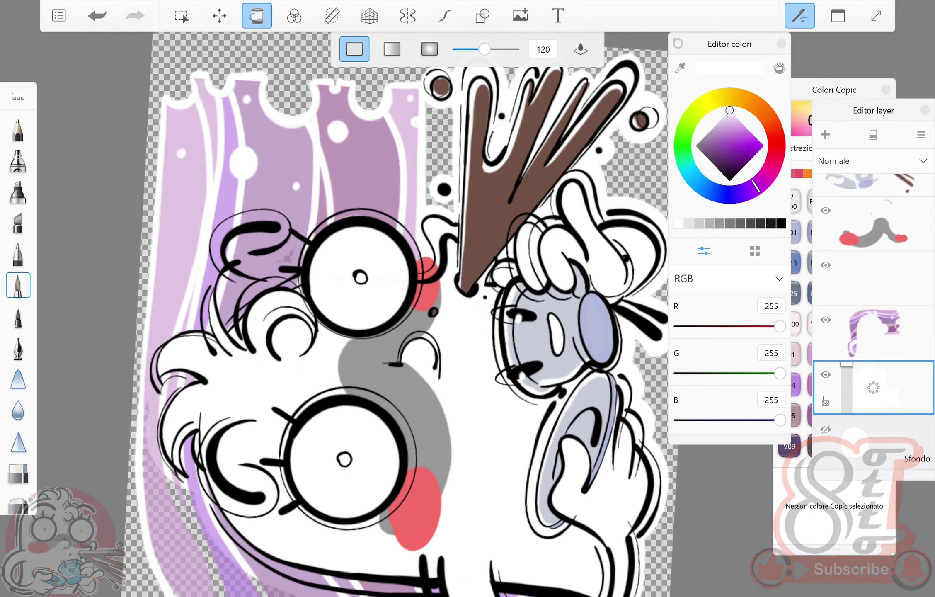